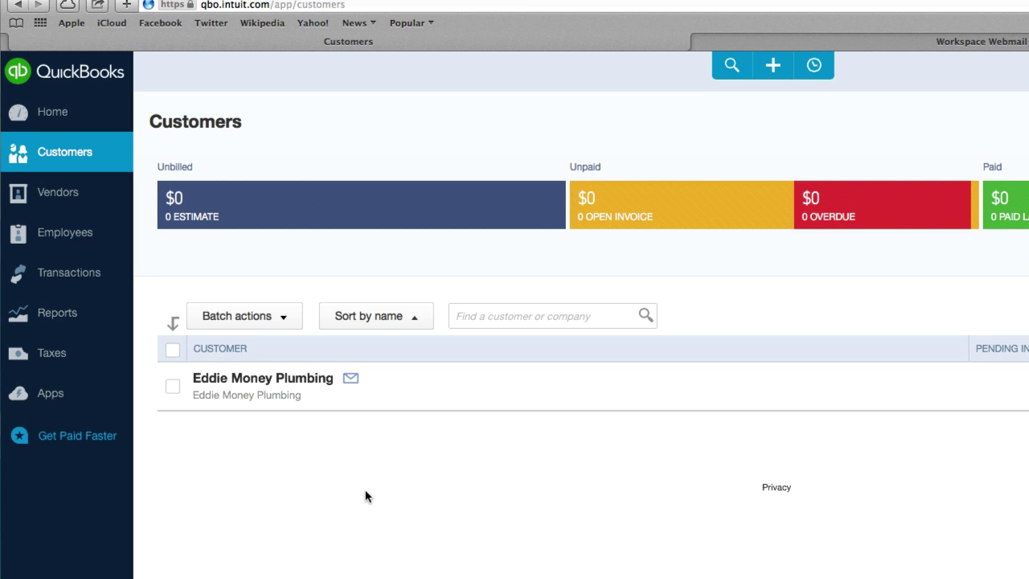
# Open Eddie Money Plumbing's record, confirm its email address in edit mode, and save it
pyautogui.click(252, 388)
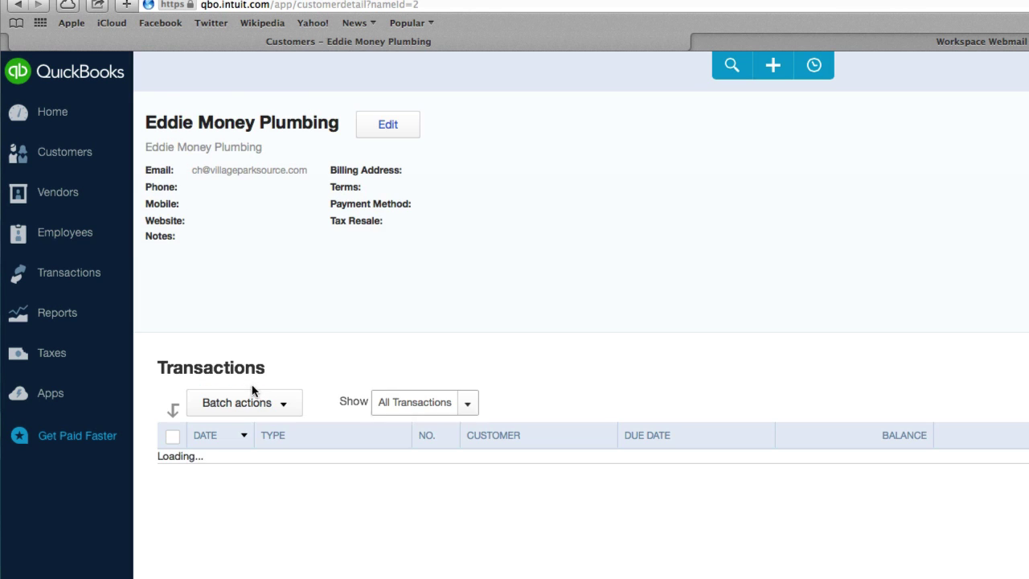
pyautogui.click(572, 141)
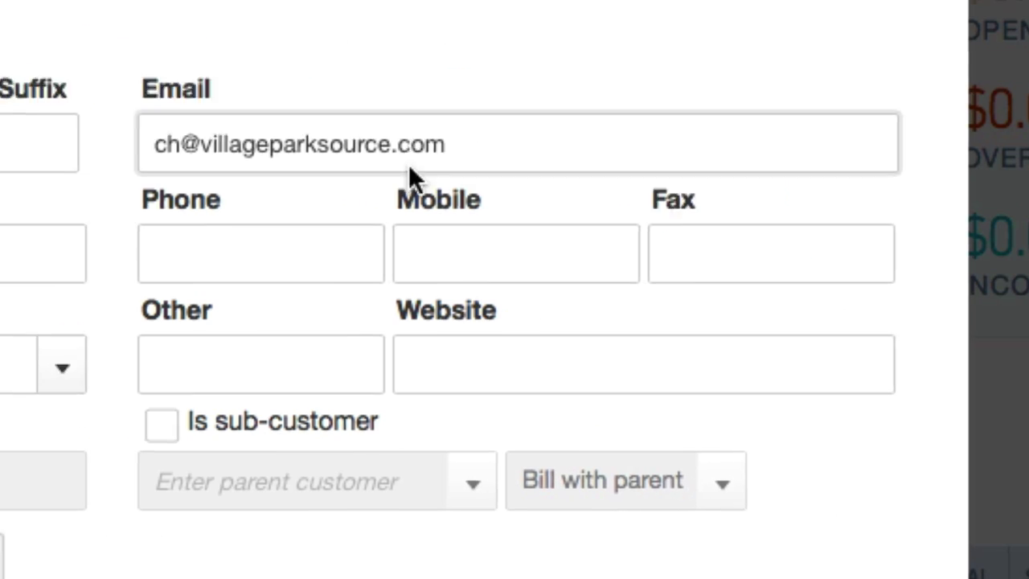
pyautogui.click(454, 143)
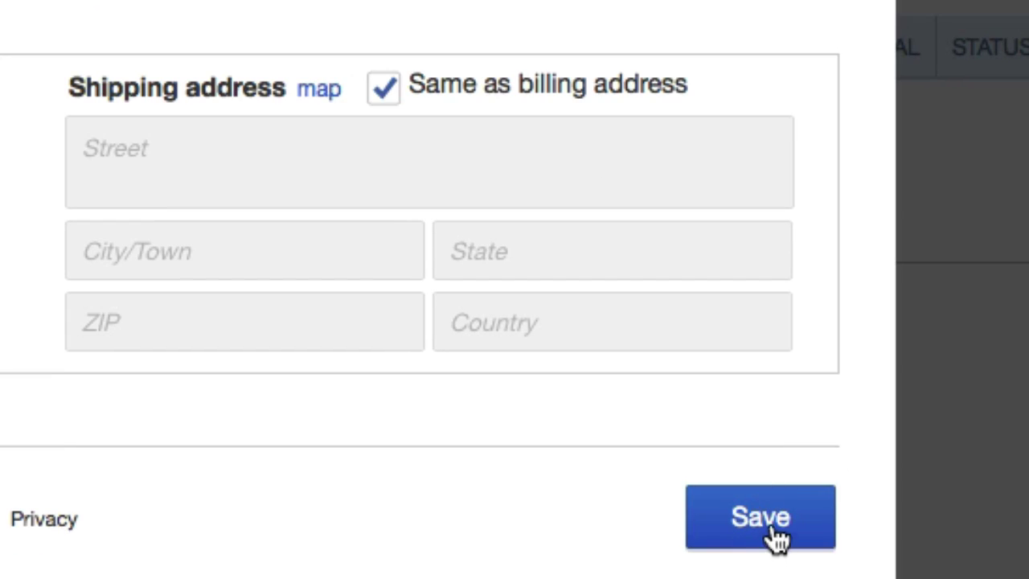
pyautogui.click(774, 532)
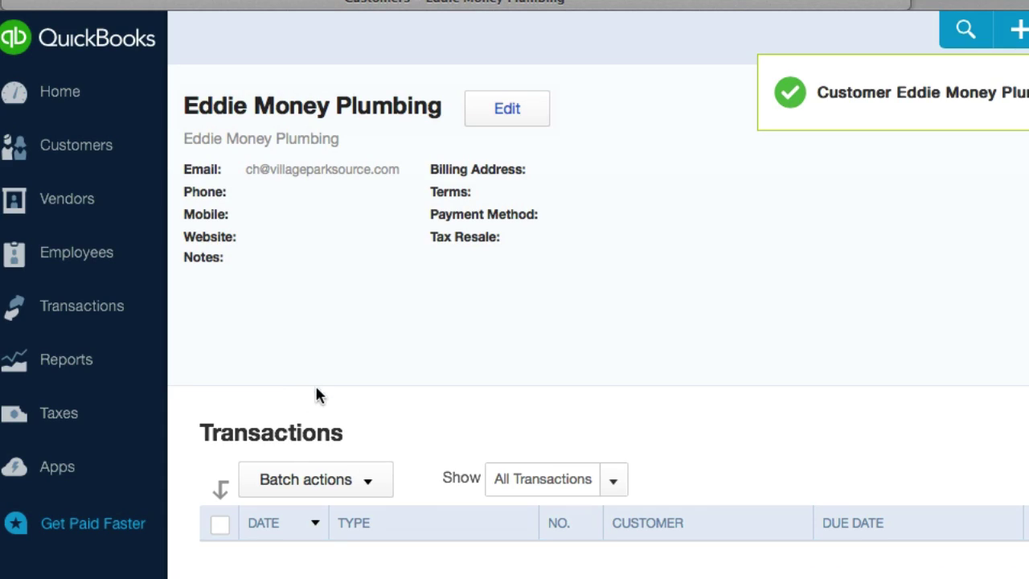
# Start a new invoice for Eddie Money Plumbing and set its payment terms to Net 15
pyautogui.click(70, 152)
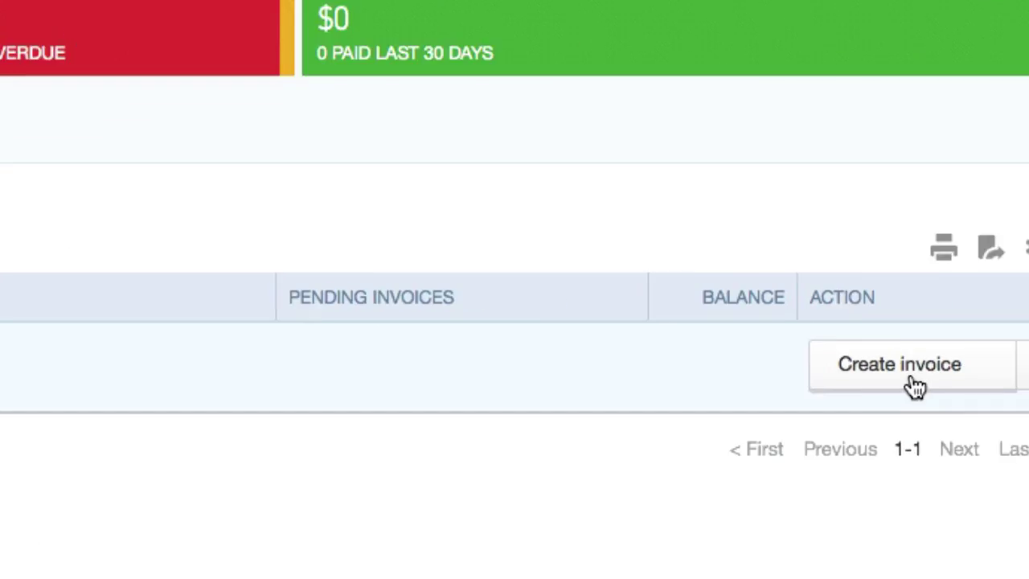
pyautogui.click(915, 384)
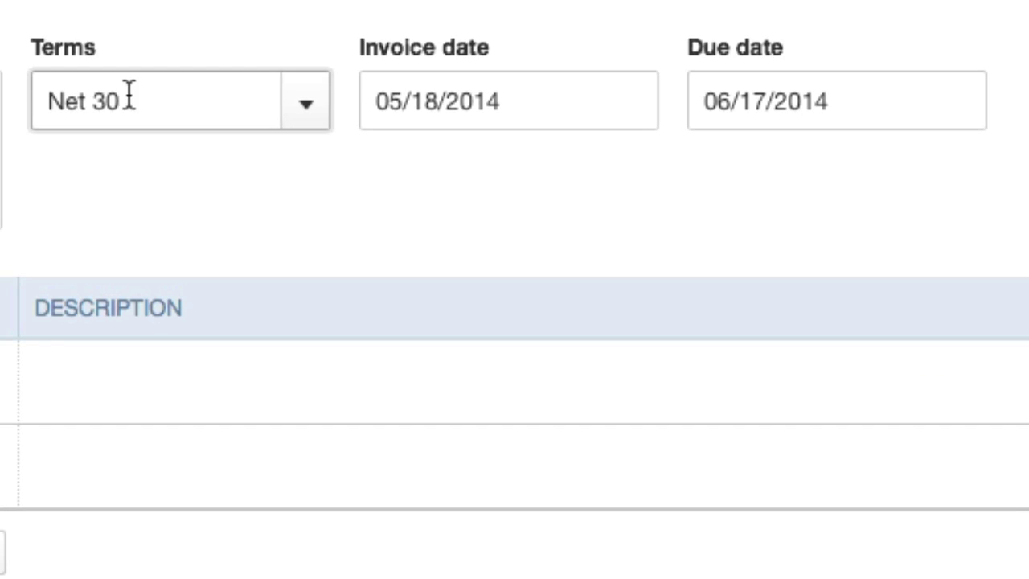
pyautogui.click(302, 114)
pyautogui.click(214, 294)
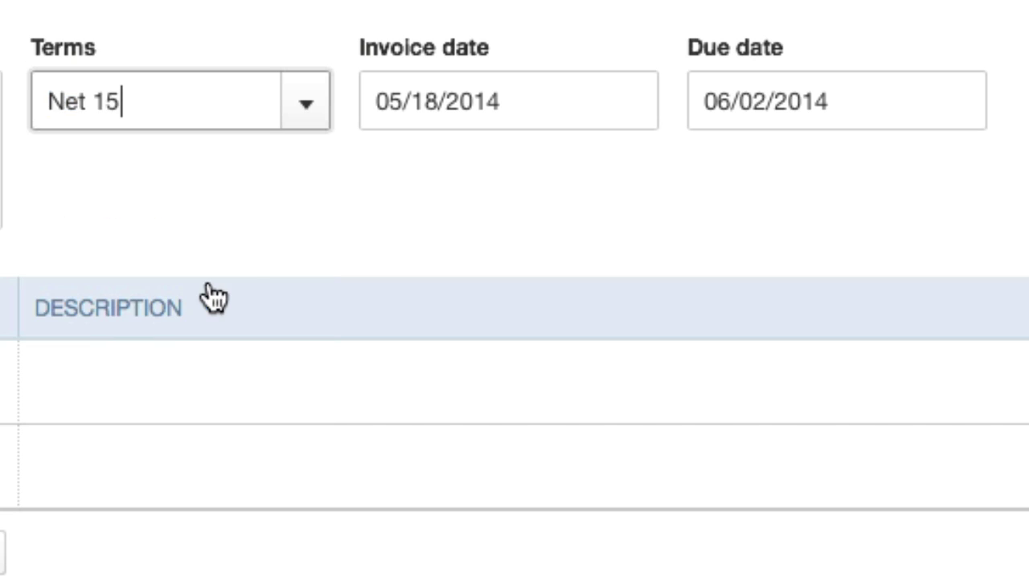
pyautogui.click(301, 106)
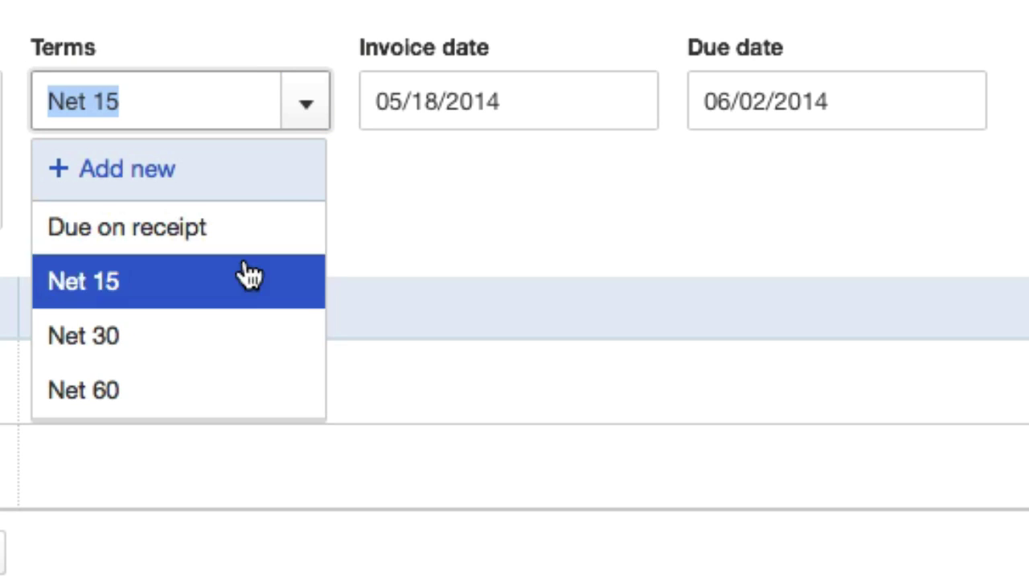
pyautogui.click(199, 386)
pyautogui.click(298, 108)
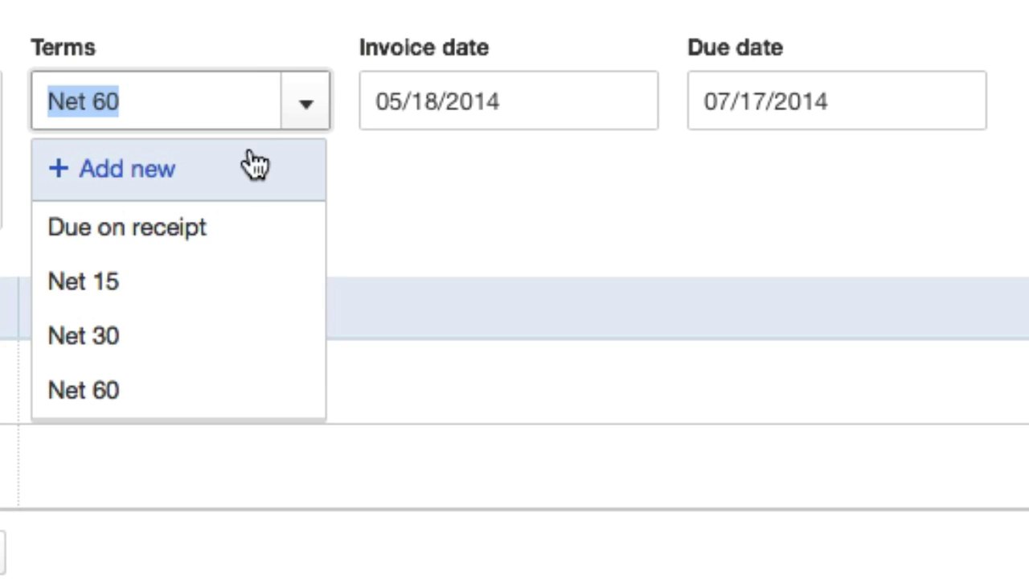
pyautogui.click(213, 294)
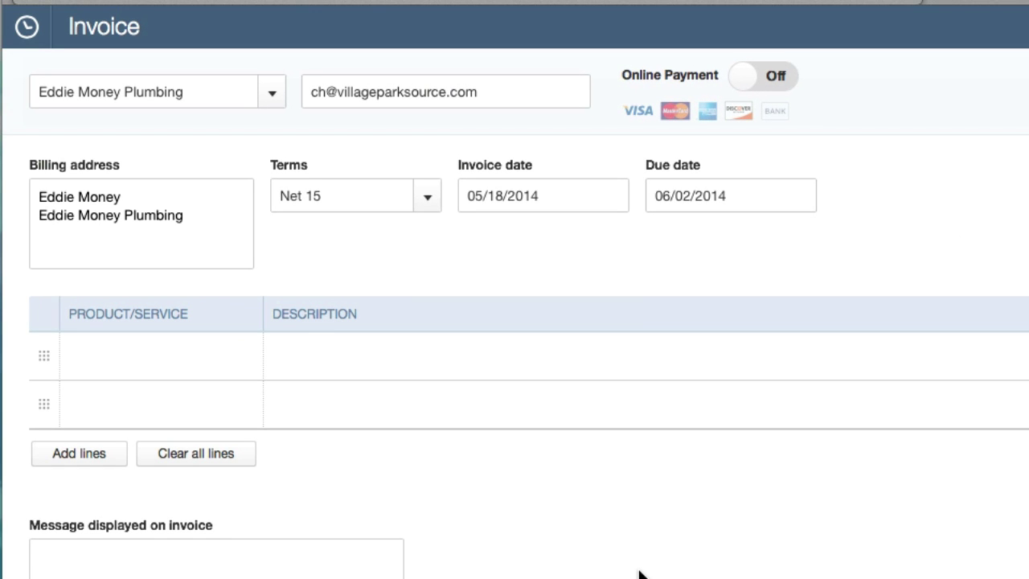
# Begin the first invoice line's product by entering '12' for a 12 piece tool set
pyautogui.click(138, 358)
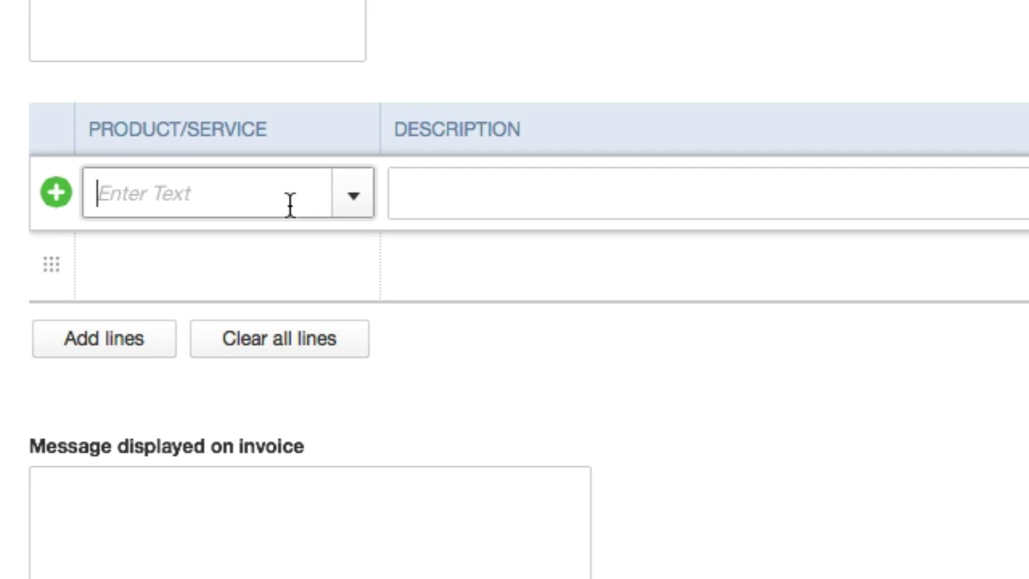
pyautogui.write('Too')
pyautogui.press('BackSpace')
pyautogui.press('BackSpace')
pyautogui.press('BackSpace')
pyautogui.write('12 piece tool set')
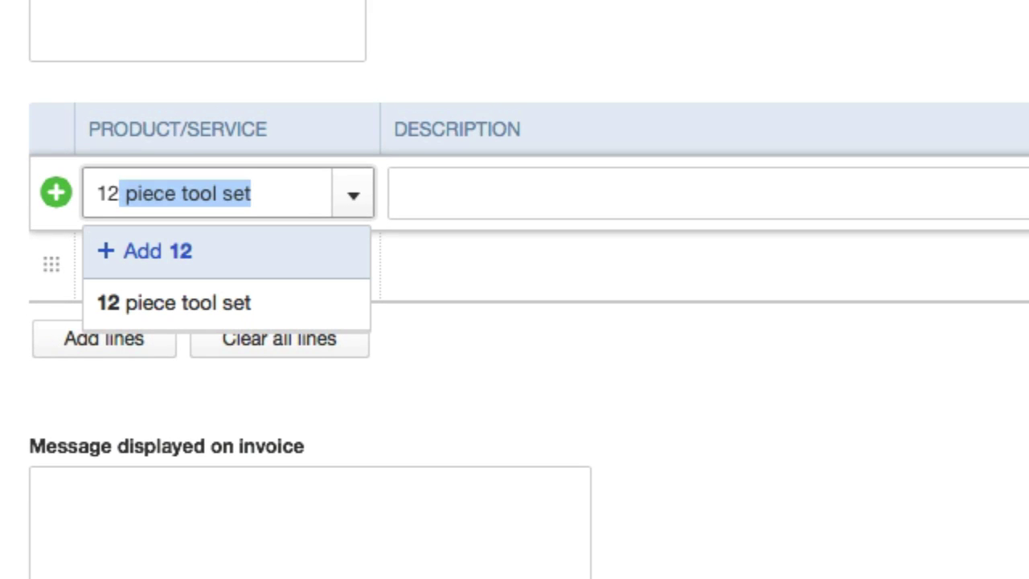
# Create a new product with the description '12 piece tool set. 90 day warranty'
pyautogui.click(293, 248)
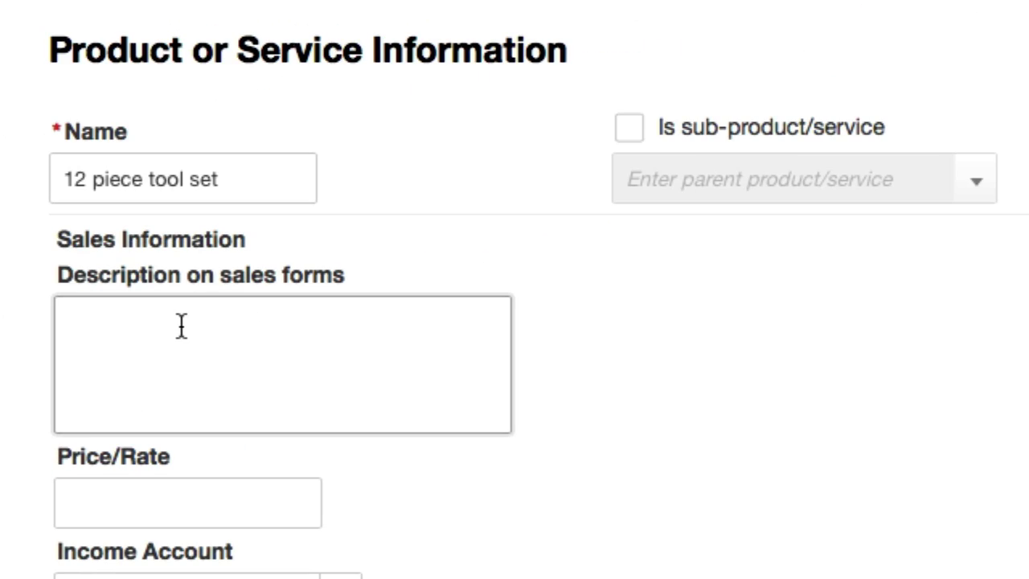
pyautogui.click(182, 326)
pyautogui.write('This a 12 pei')
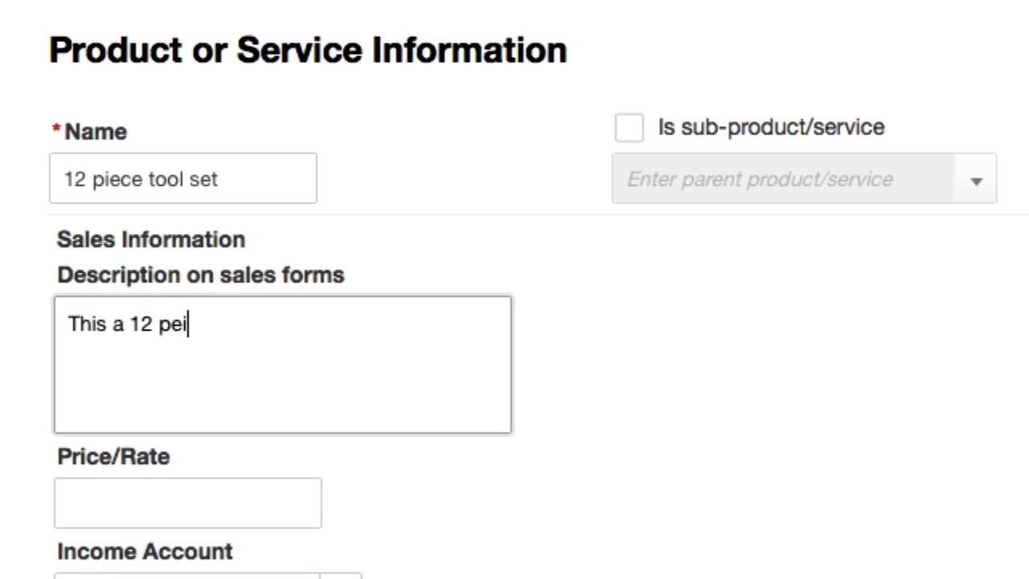
pyautogui.press('BackSpace')
pyautogui.press('BackSpace')
pyautogui.write('ience')
pyautogui.press('BackSpace')
pyautogui.press('BackSpace')
pyautogui.press('BackSpace')
pyautogui.write('ce tol')
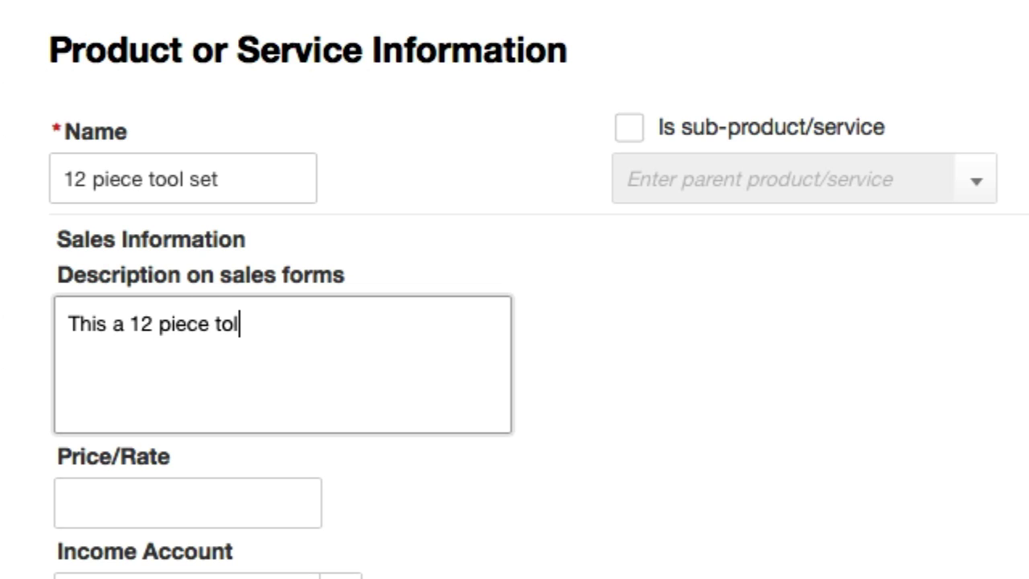
pyautogui.press('BackSpace')
pyautogui.write('ol set.  90')
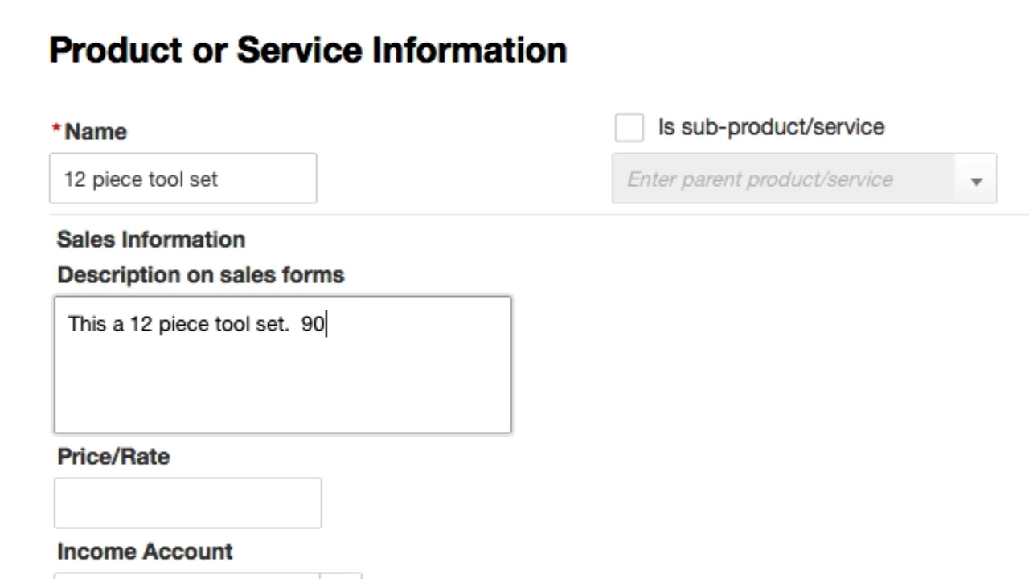
pyautogui.write(' day warranty')
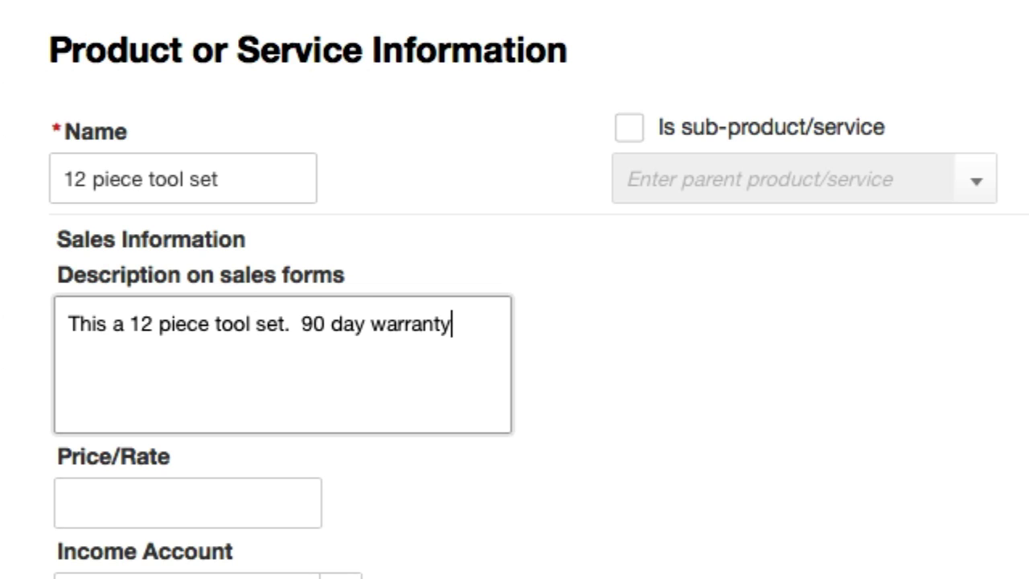
# Price the new product at 99.99, keep Sales as its income account, and save it
pyautogui.click(264, 509)
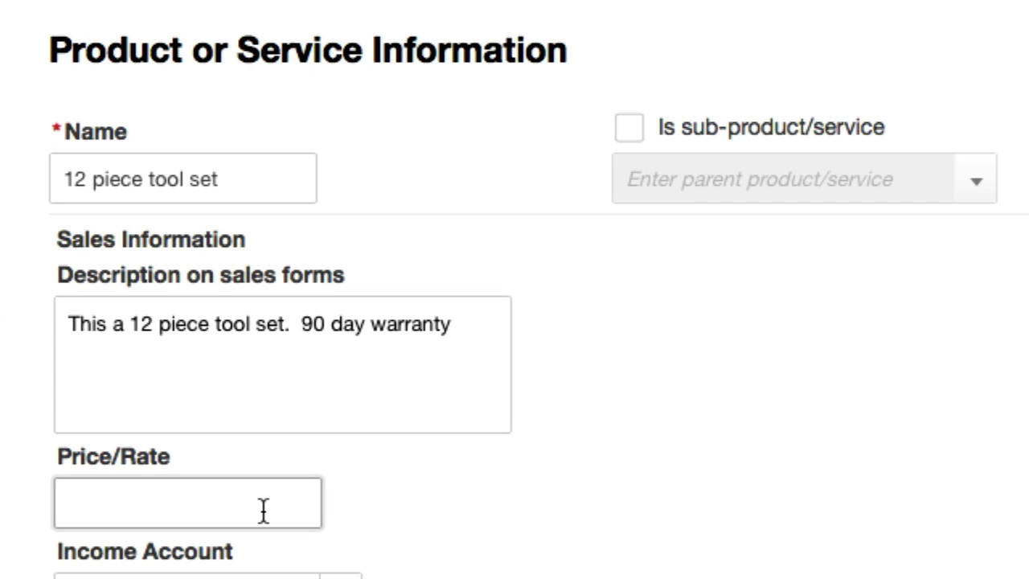
pyautogui.write('99.99')
pyautogui.click(352, 578)
pyautogui.click(320, 229)
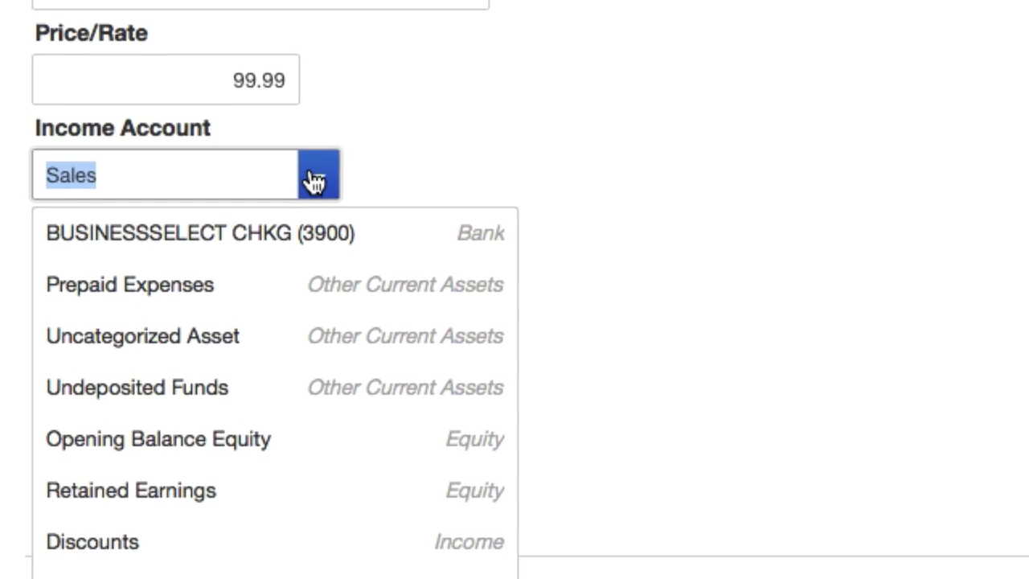
pyautogui.click(320, 229)
pyautogui.click(641, 294)
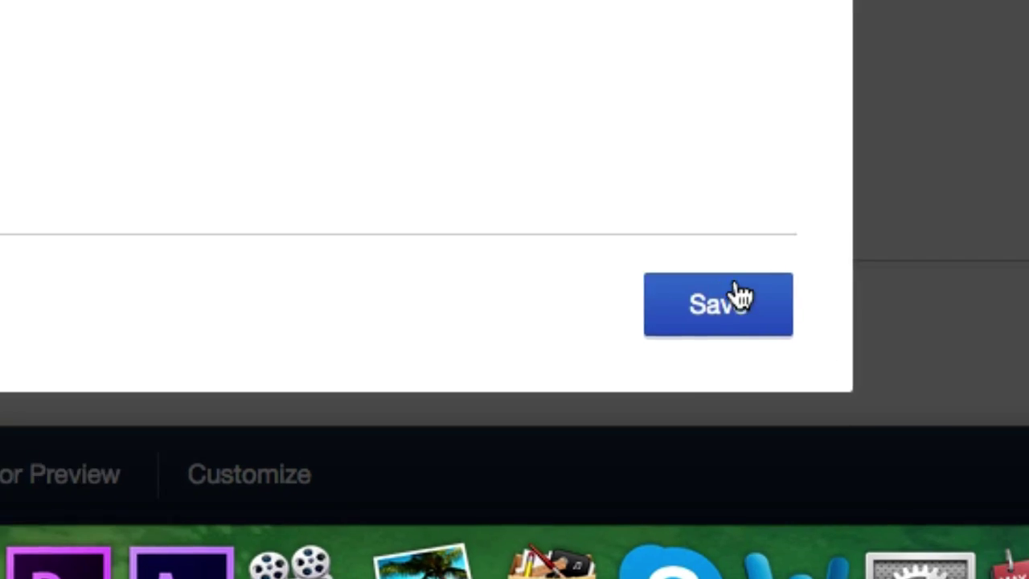
pyautogui.click(667, 283)
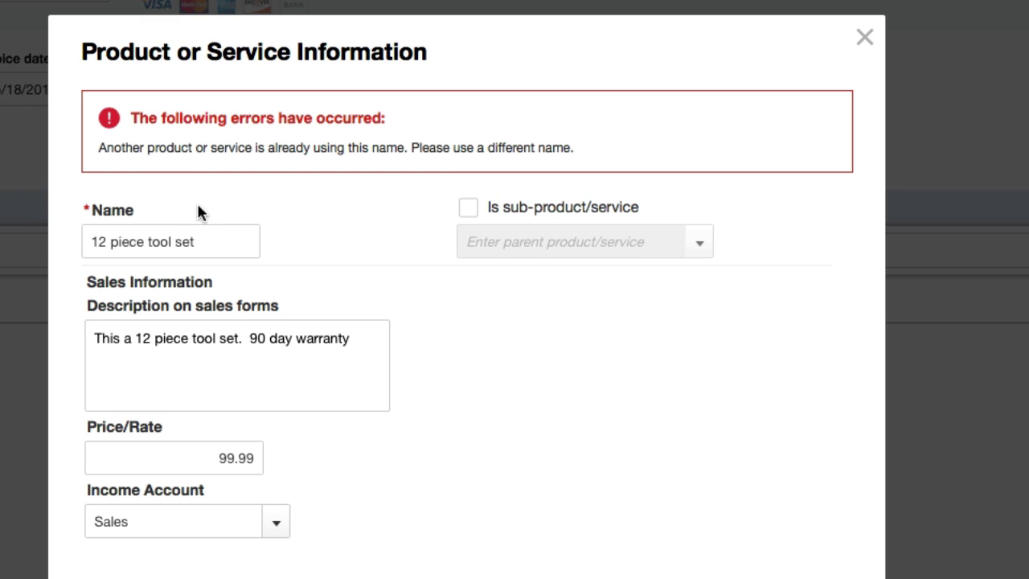
# Rename the product on the invoice line to '13 piece tool set'
pyautogui.click(105, 241)
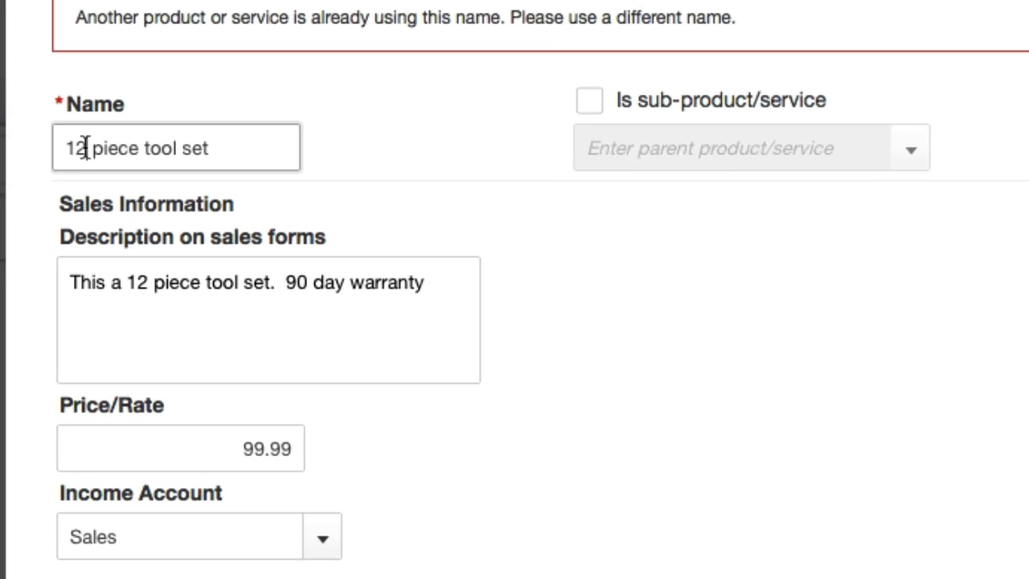
pyautogui.press('BackSpace')
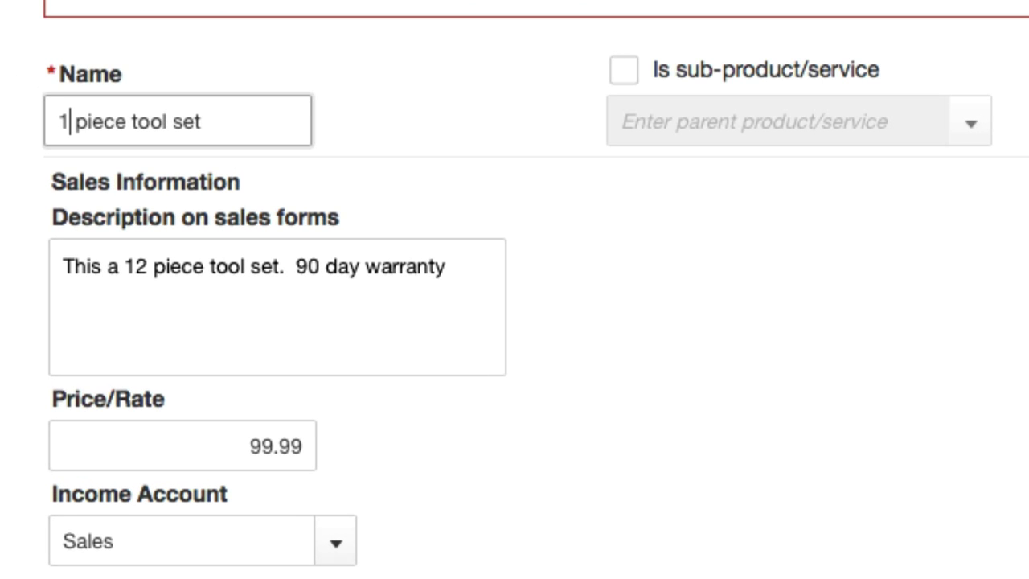
pyautogui.write('3')
pyautogui.click(145, 268)
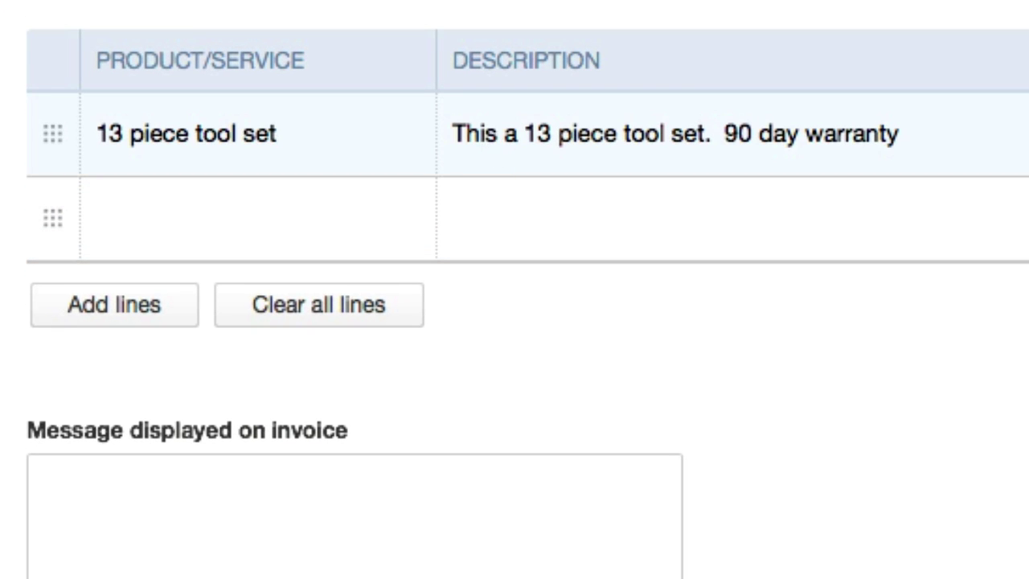
# Put the 13 piece tool set on the invoice's second line
pyautogui.click(222, 215)
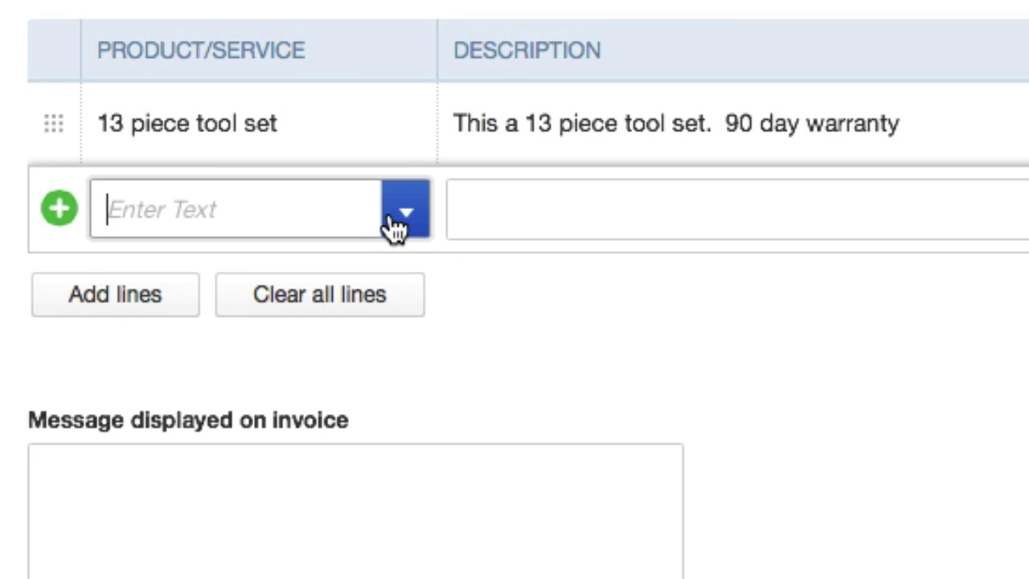
pyautogui.click(395, 215)
pyautogui.click(317, 395)
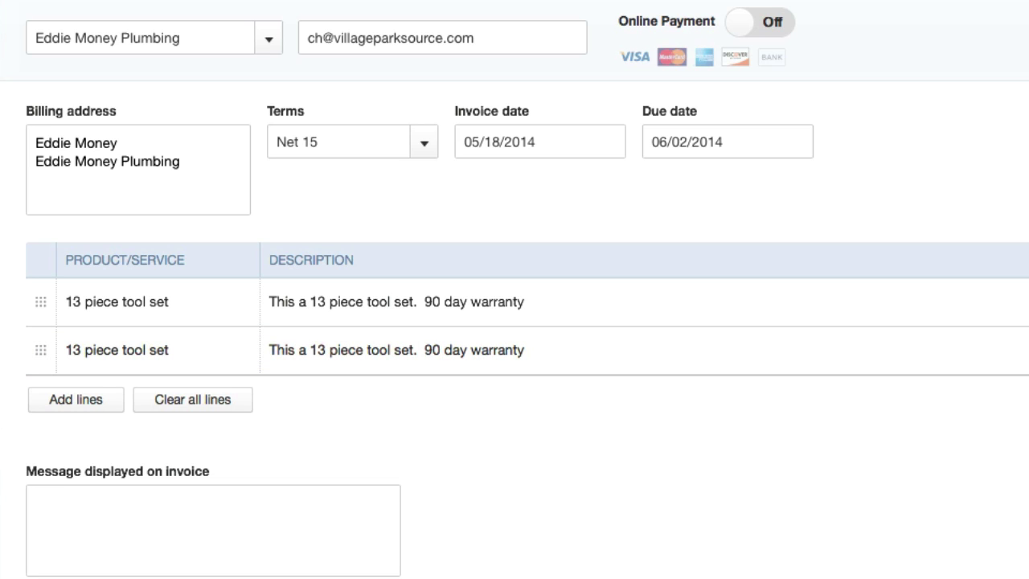
# Leave the invoice message empty and delete both product lines from the invoice
pyautogui.click(120, 511)
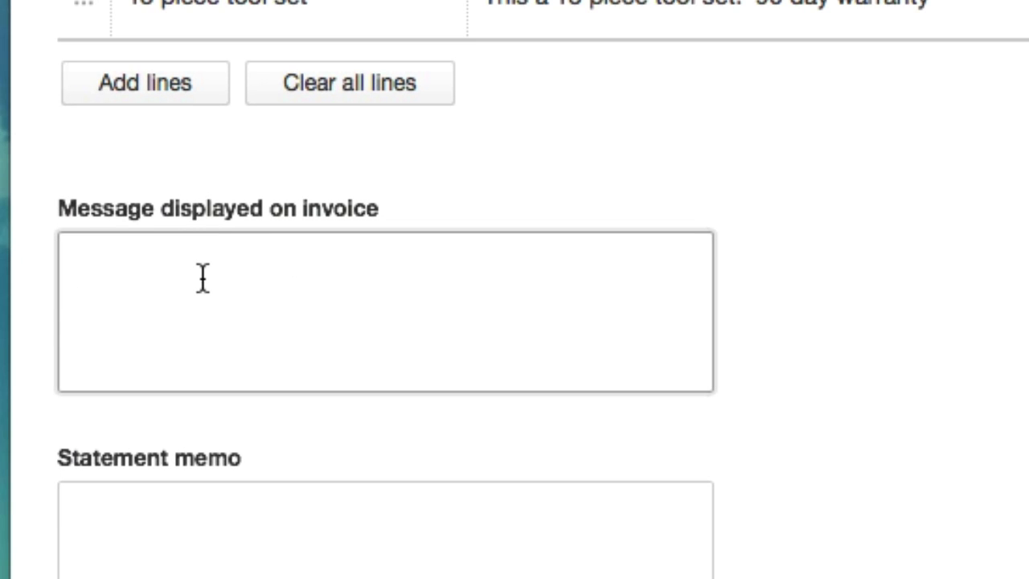
pyautogui.click(634, 199)
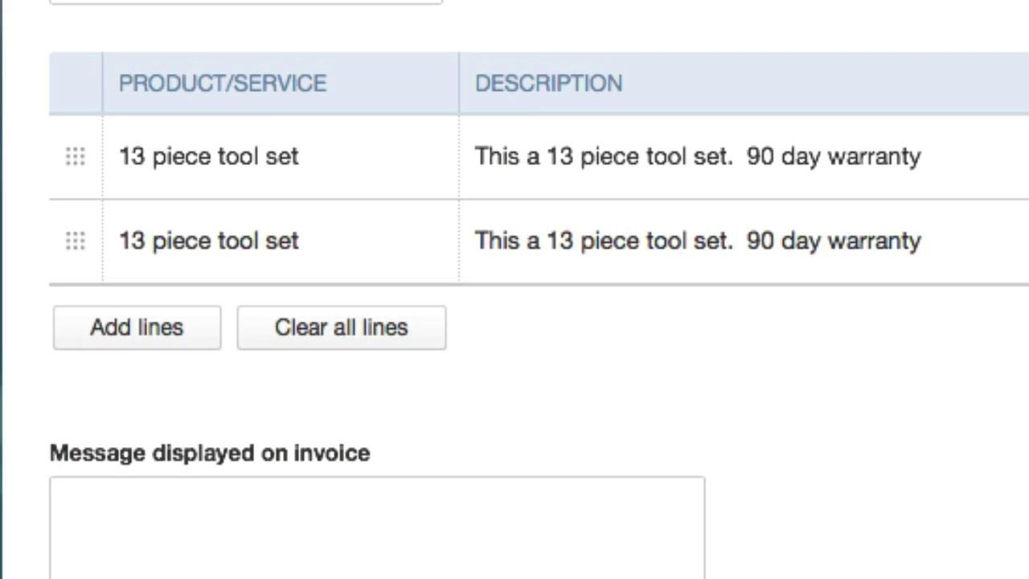
pyautogui.click(918, 256)
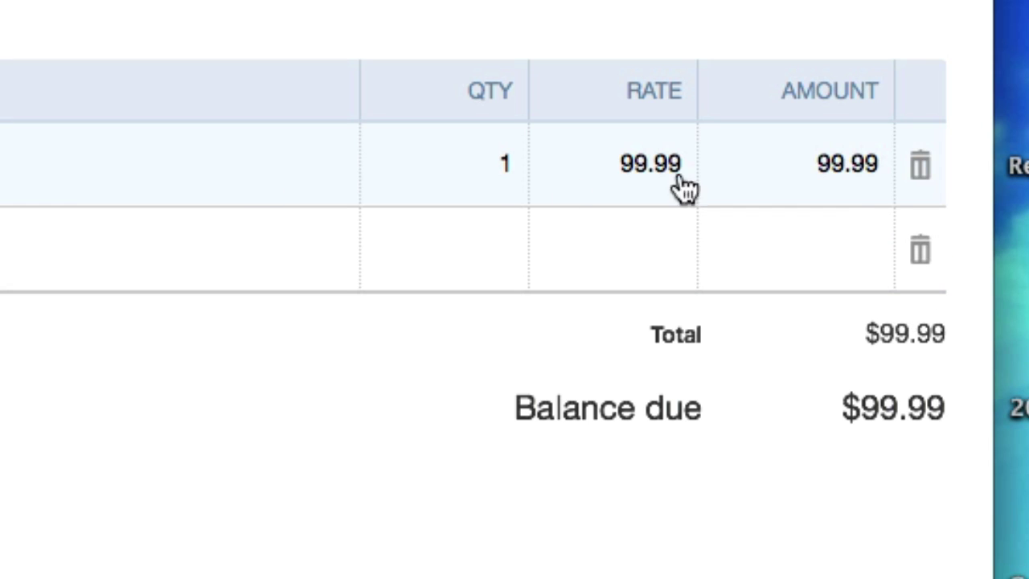
pyautogui.click(928, 177)
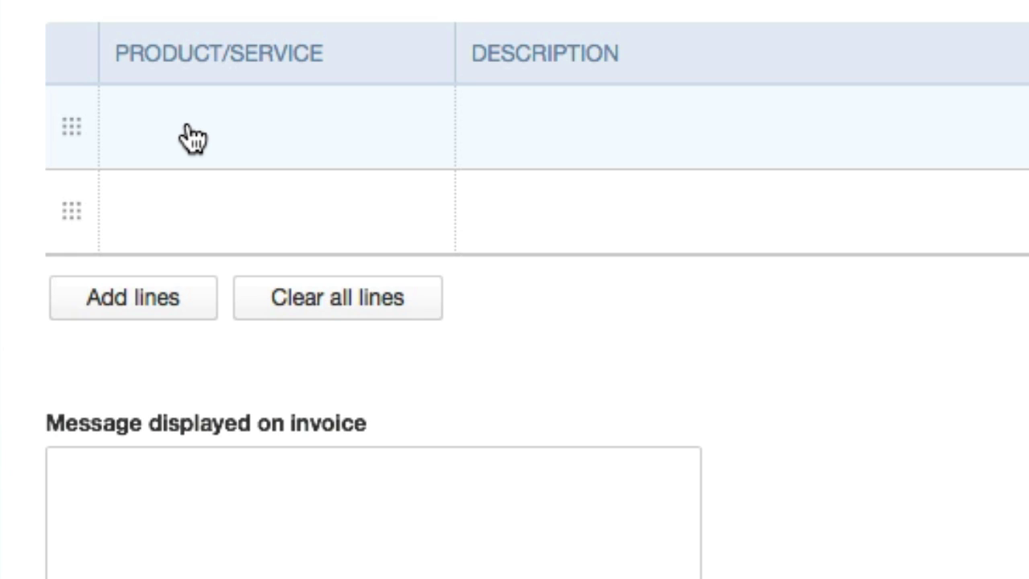
# Add 'Hourly Service' as a new item described as 'This is our hourly based service'
pyautogui.click(216, 135)
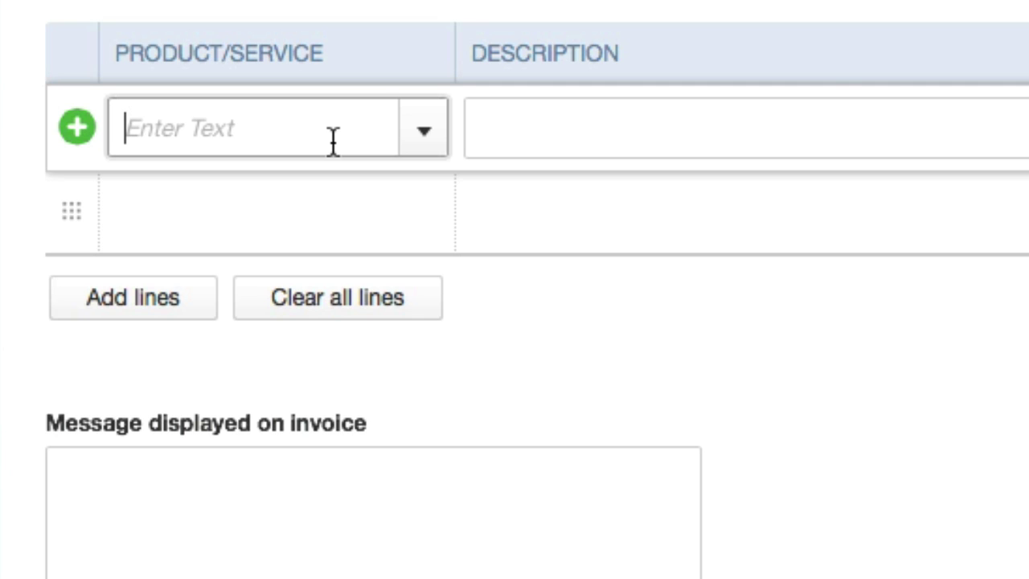
pyautogui.write('Hourl')
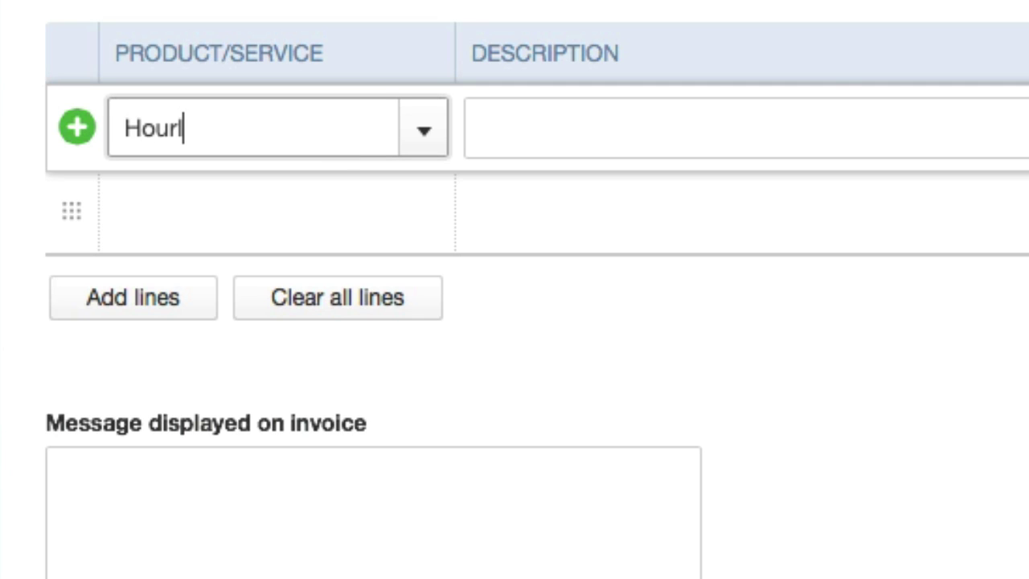
pyautogui.write('y Service')
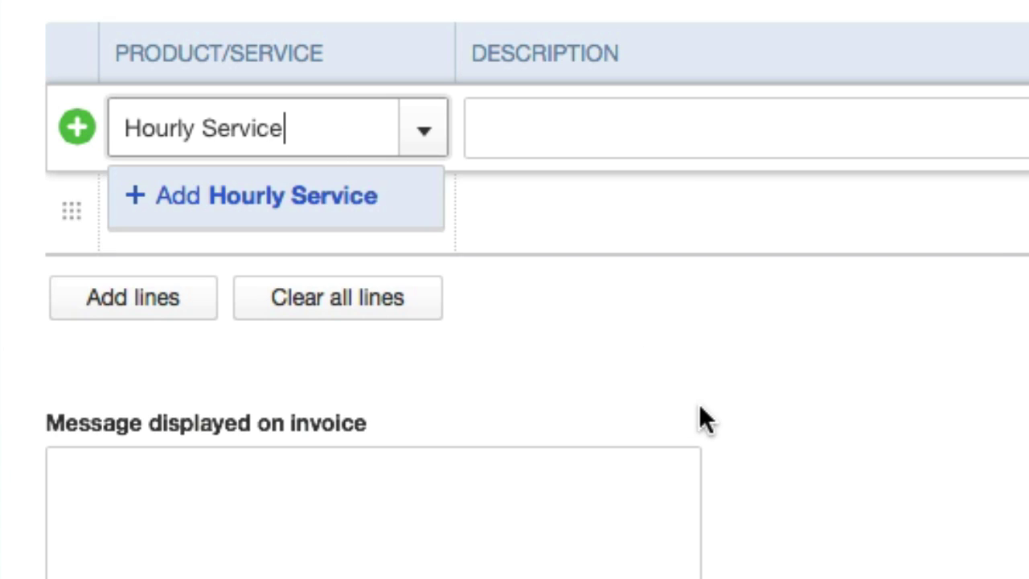
pyautogui.press('Return')
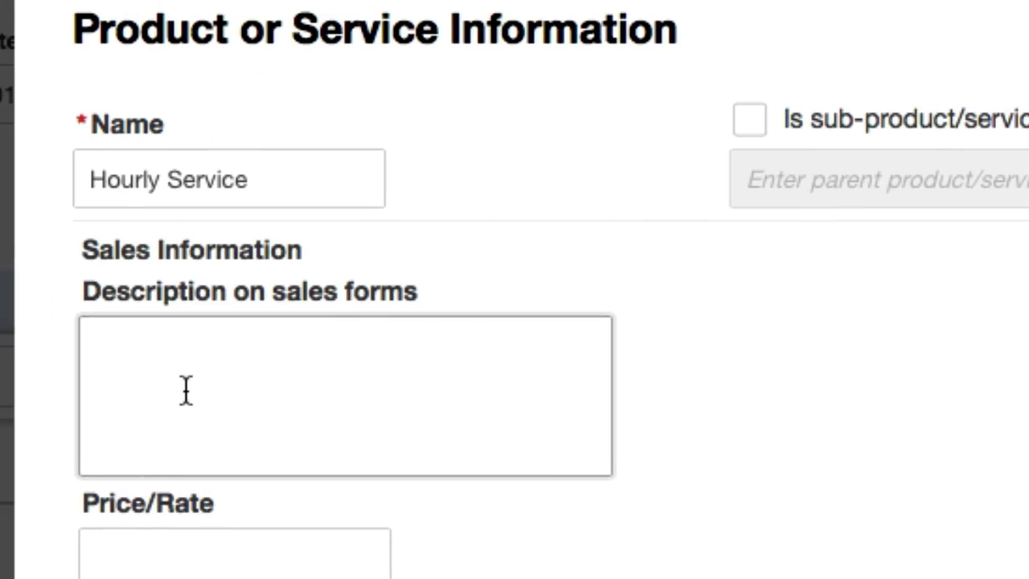
pyautogui.click(178, 344)
pyautogui.write('This is out')
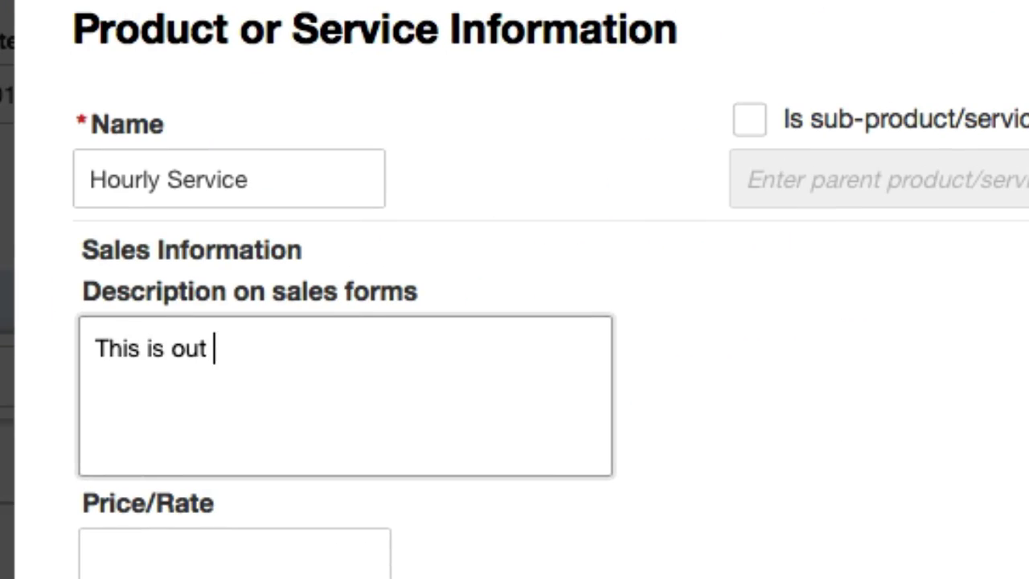
pyautogui.press('BackSpace')
pyautogui.press('BackSpace')
pyautogui.write('r hourle')
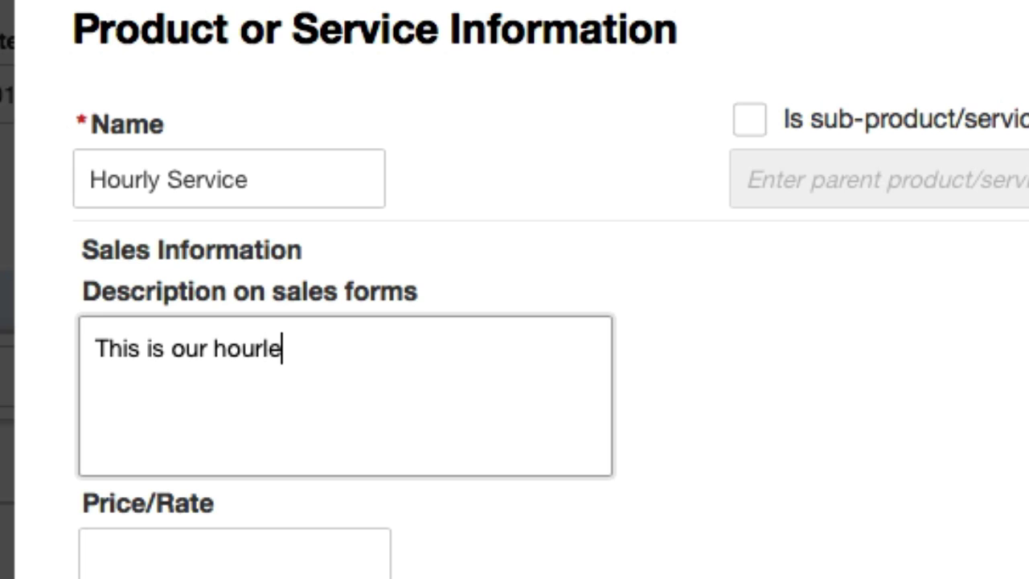
pyautogui.press('BackSpace')
pyautogui.write('y based servic')
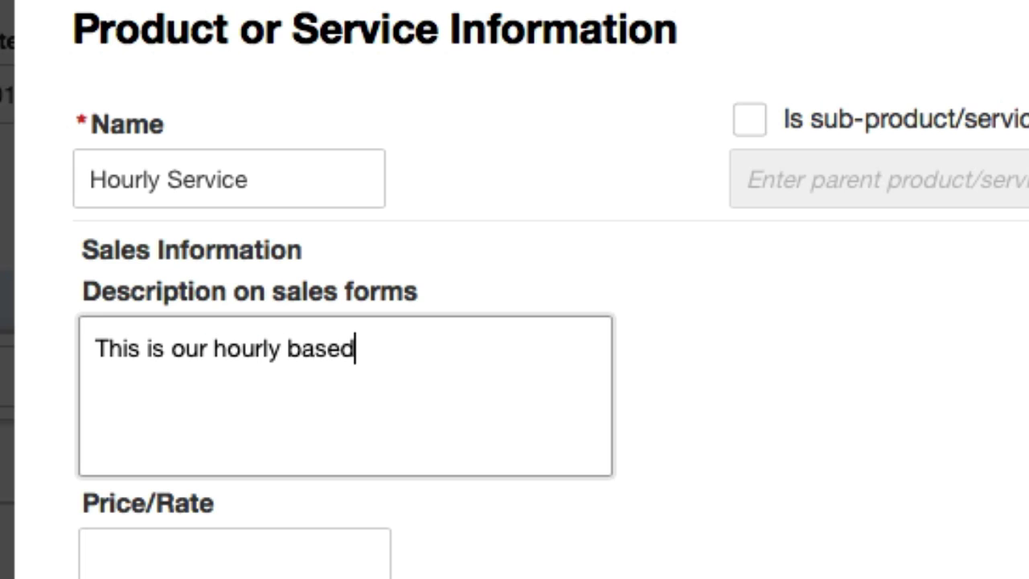
pyautogui.write('e')
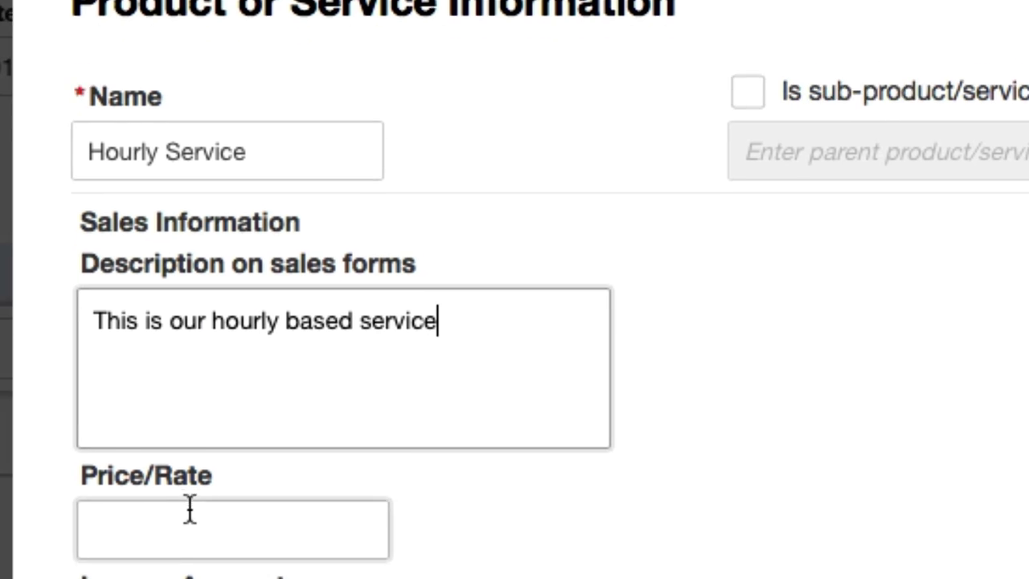
# Price Hourly Service at 55 and review its income account options
pyautogui.click(241, 554)
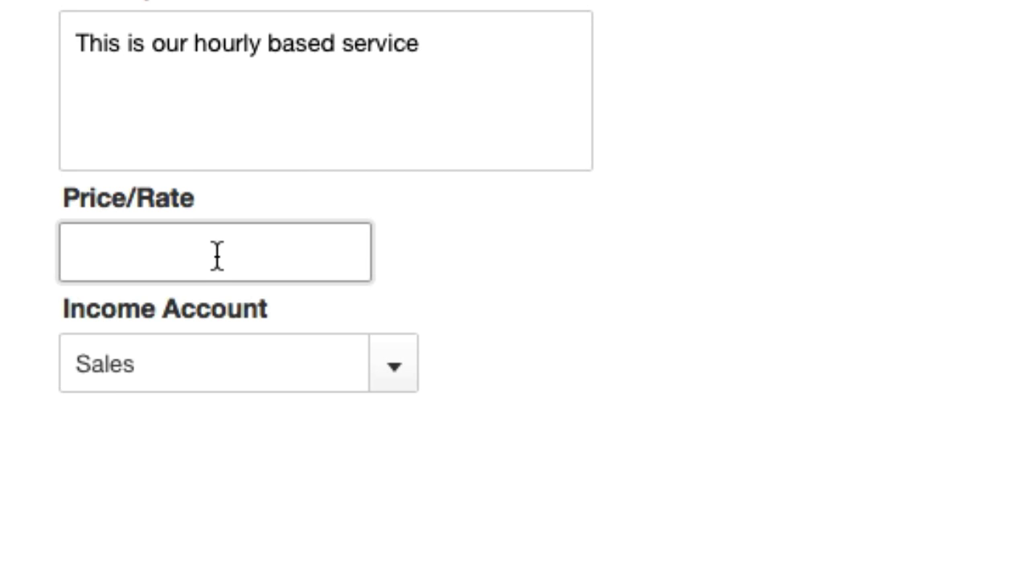
pyautogui.write('55')
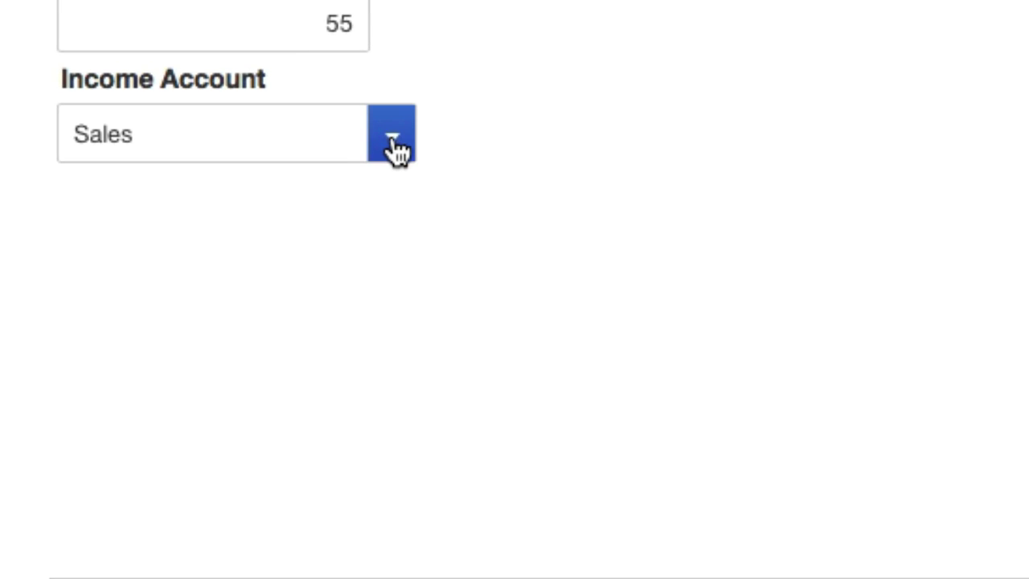
pyautogui.click(394, 151)
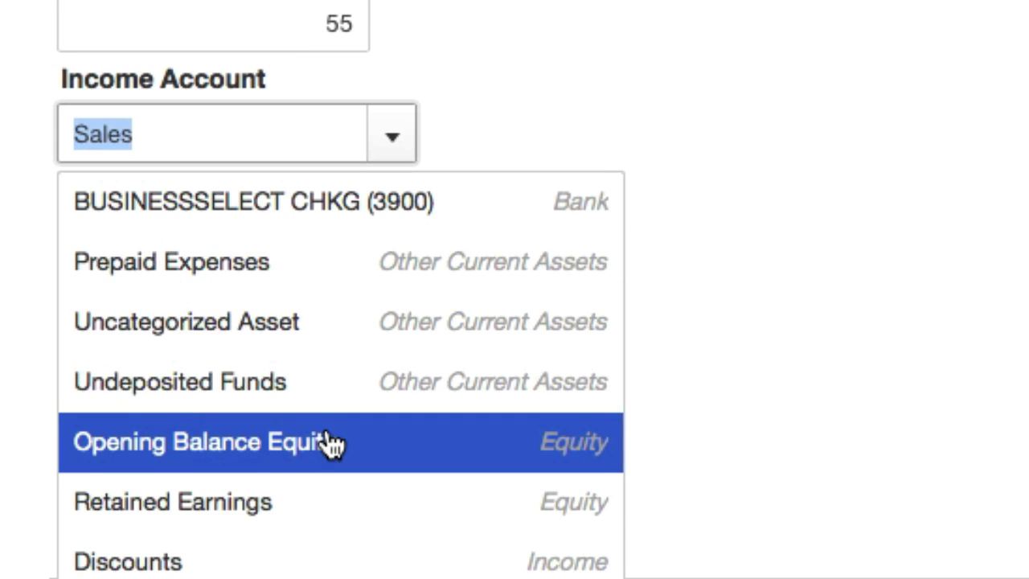
pyautogui.scroll(-5, 333, 443)
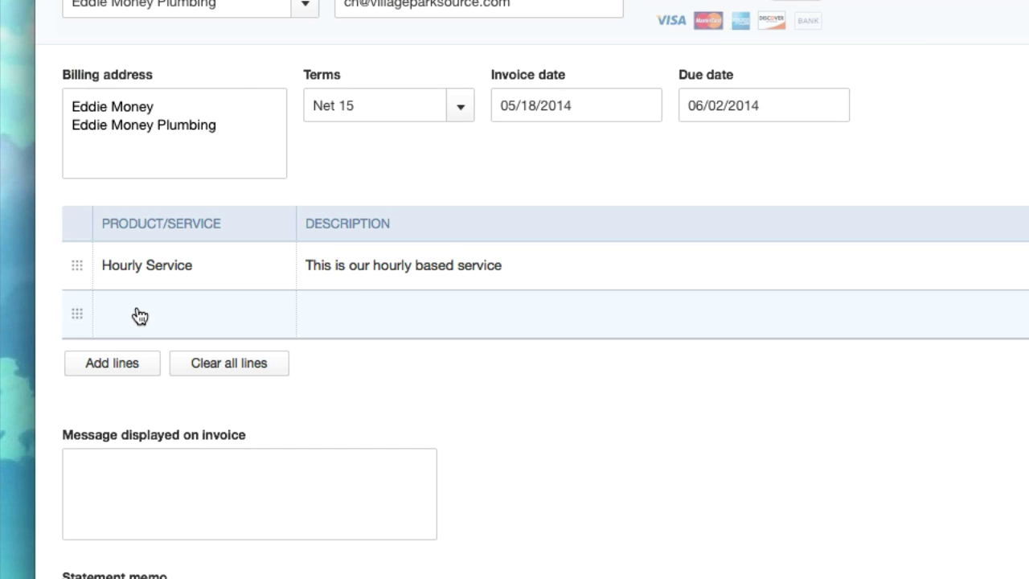
# Put Hourly Service on the invoice's second line at 55
pyautogui.click(139, 315)
pyautogui.write('hou')
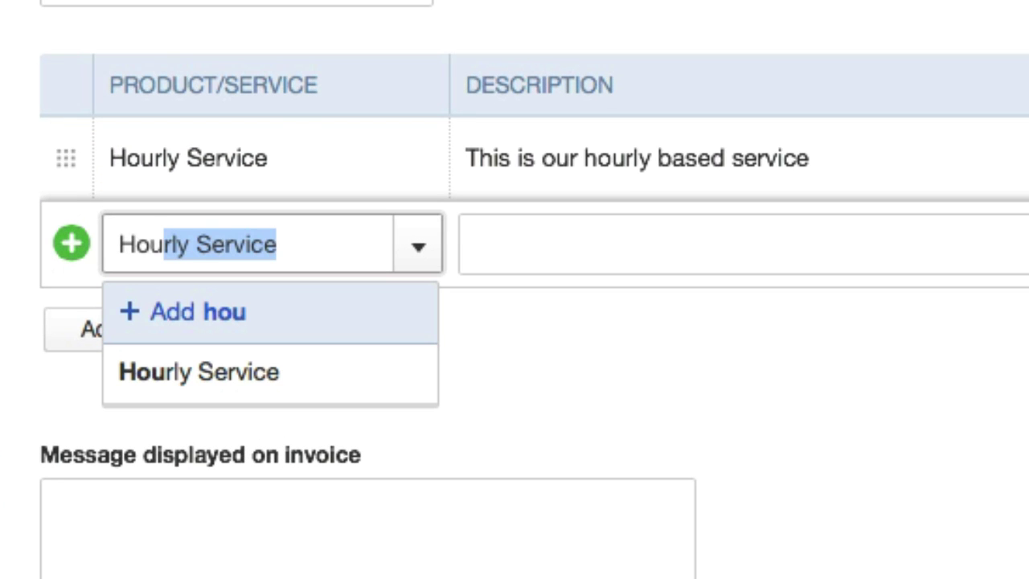
pyautogui.click(241, 366)
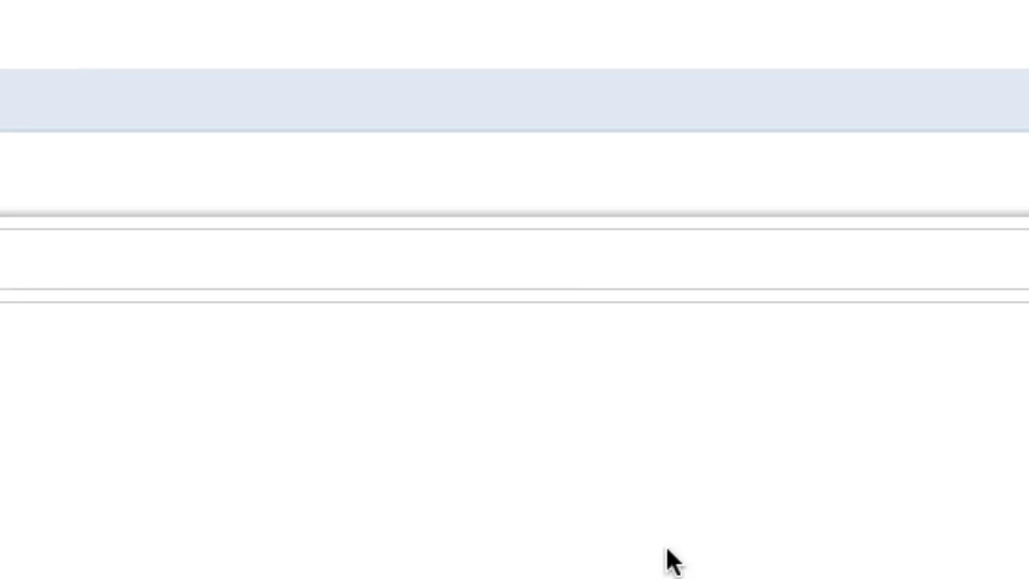
pyautogui.click(672, 560)
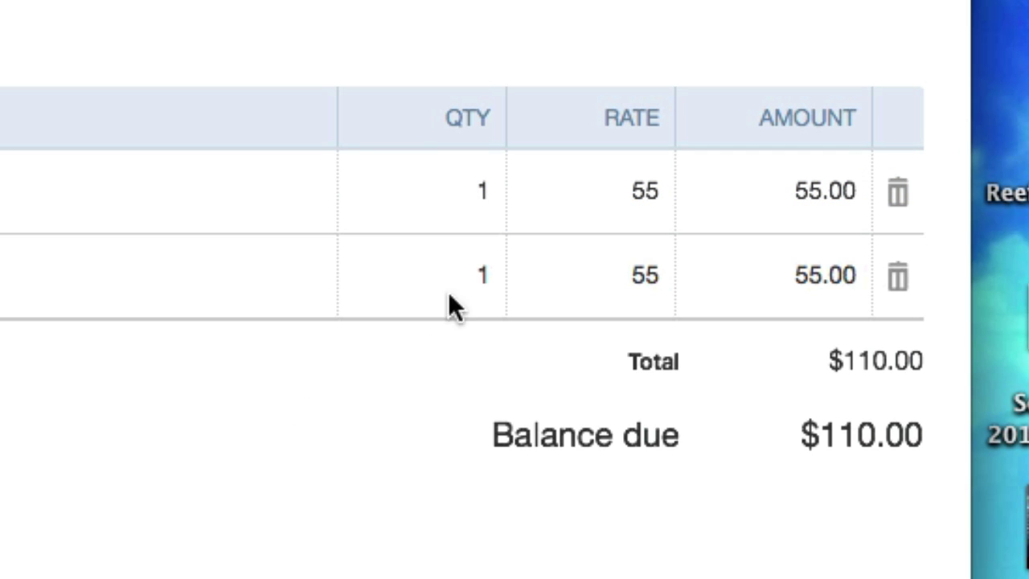
# Change the first line's rate to 75, making the total $130.00
pyautogui.click(648, 202)
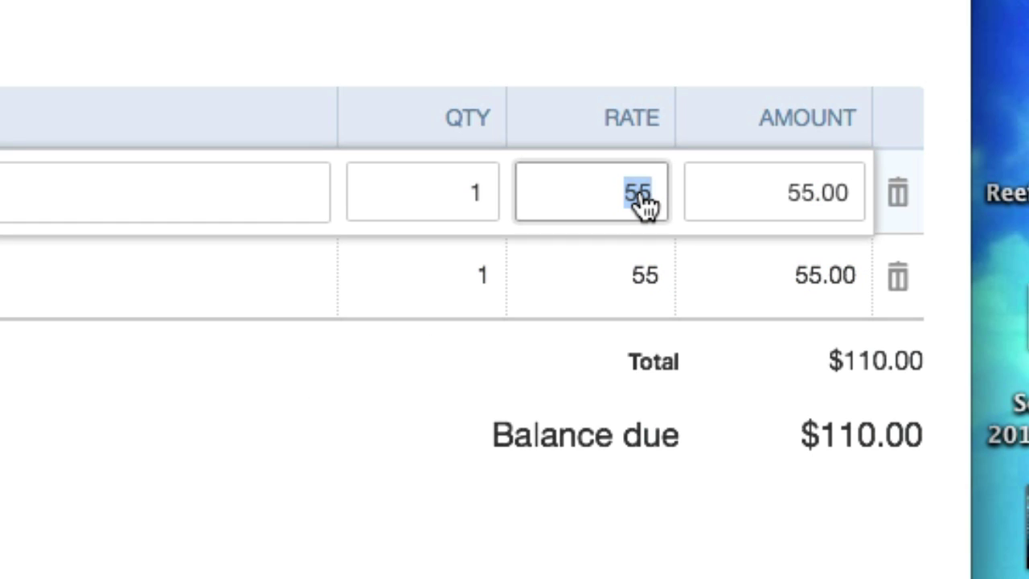
pyautogui.write('75')
pyautogui.press('Return')
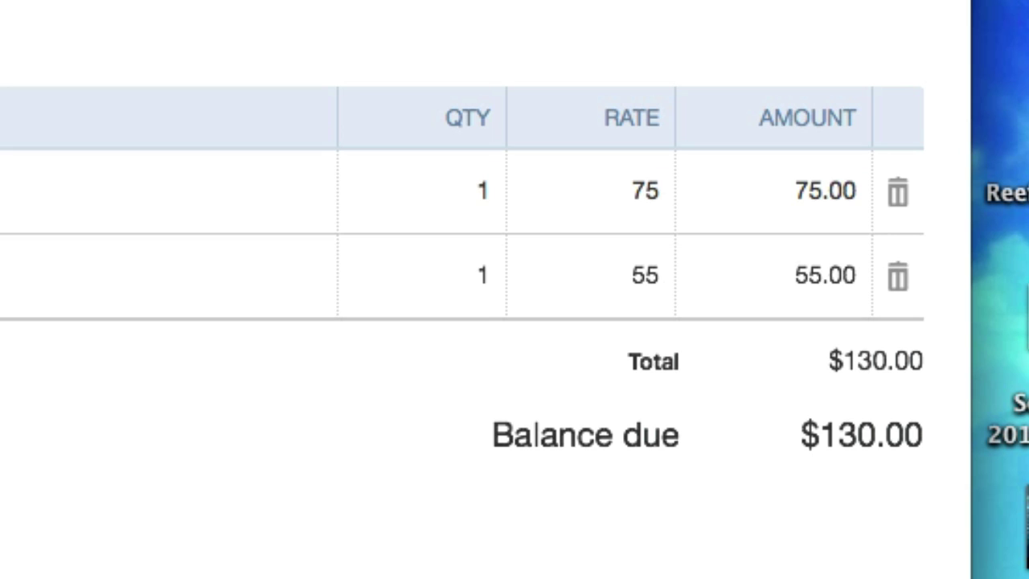
# Enter 'Thank you for your business!' in the Message displayed on invoice box
pyautogui.click(381, 269)
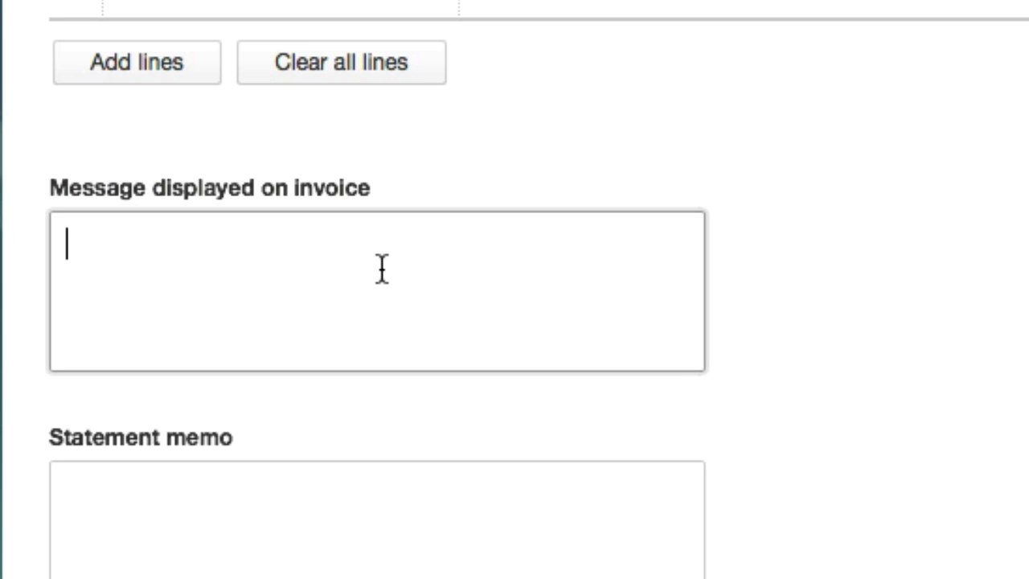
pyautogui.write('Thank ')
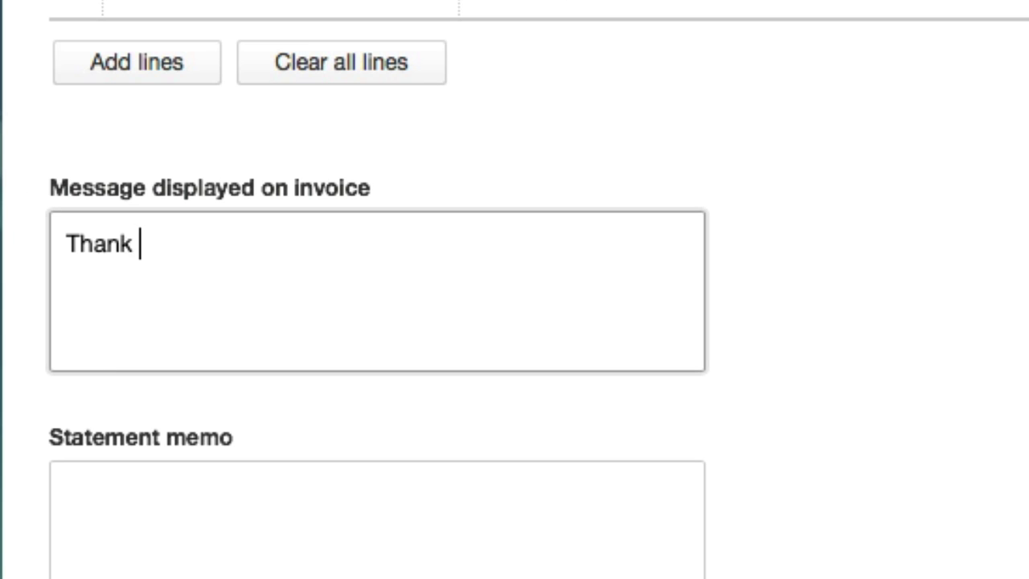
pyautogui.write('you for your bi')
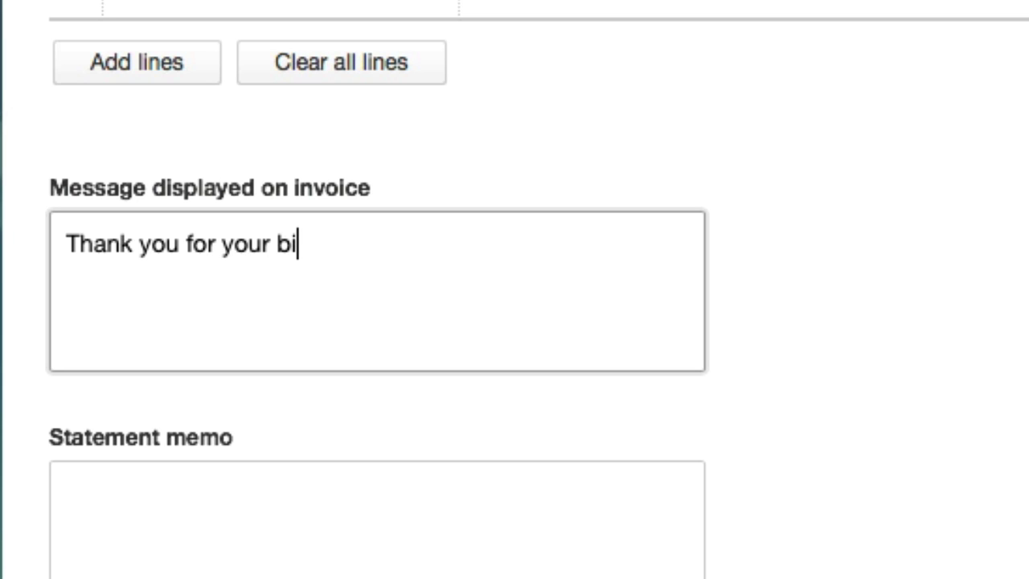
pyautogui.press('BackSpace')
pyautogui.write('su')
pyautogui.press('BackSpace')
pyautogui.press('BackSpace')
pyautogui.write('usiness!')
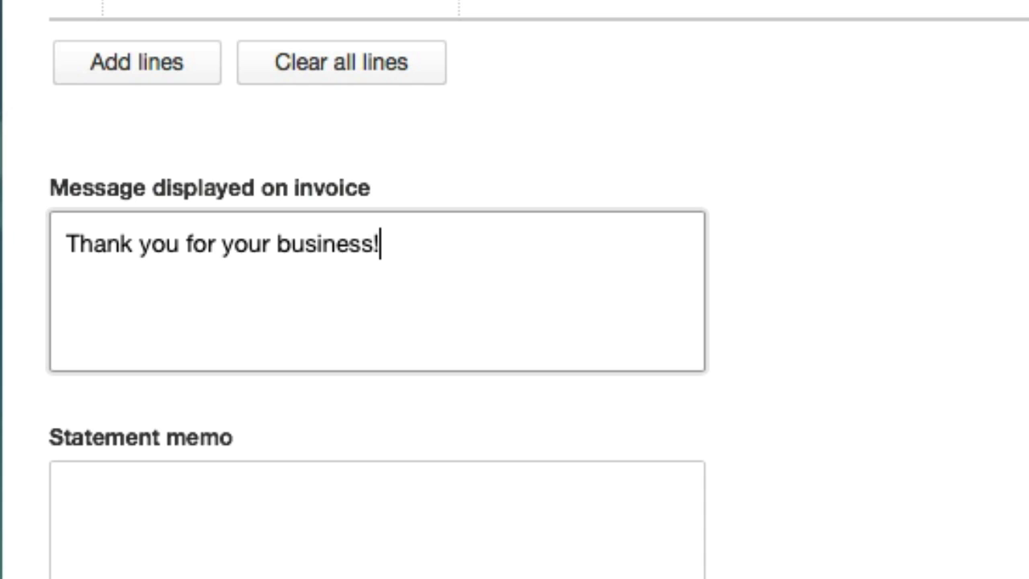
pyautogui.scroll(-5, 667, 322)
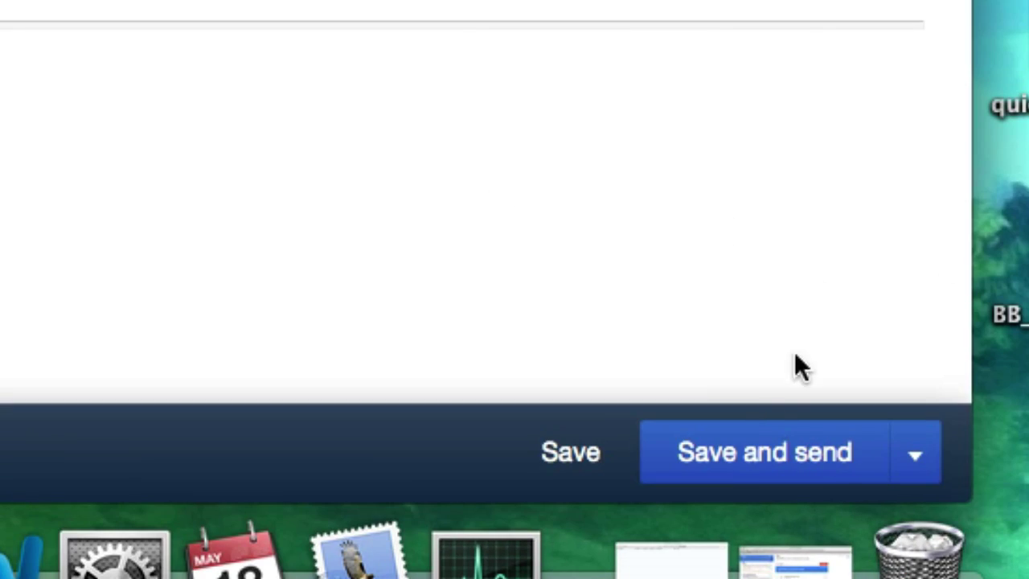
# Save the $130.00 invoice 1001 and email it to Eddie Money Plumbing
pyautogui.click(763, 452)
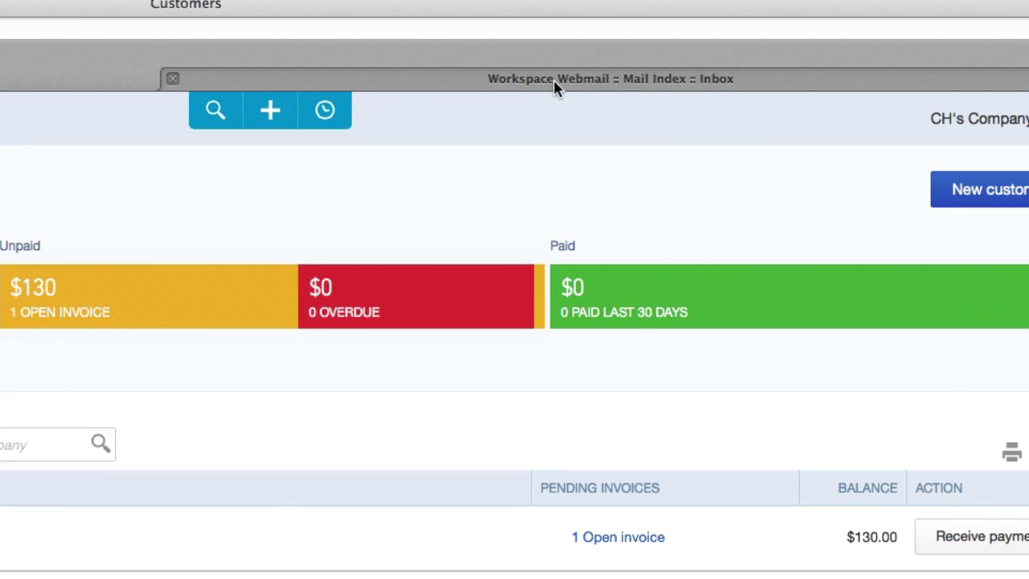
# Switch to the webmail inbox and open the 'Invoice from CH's Company' email
pyautogui.click(555, 87)
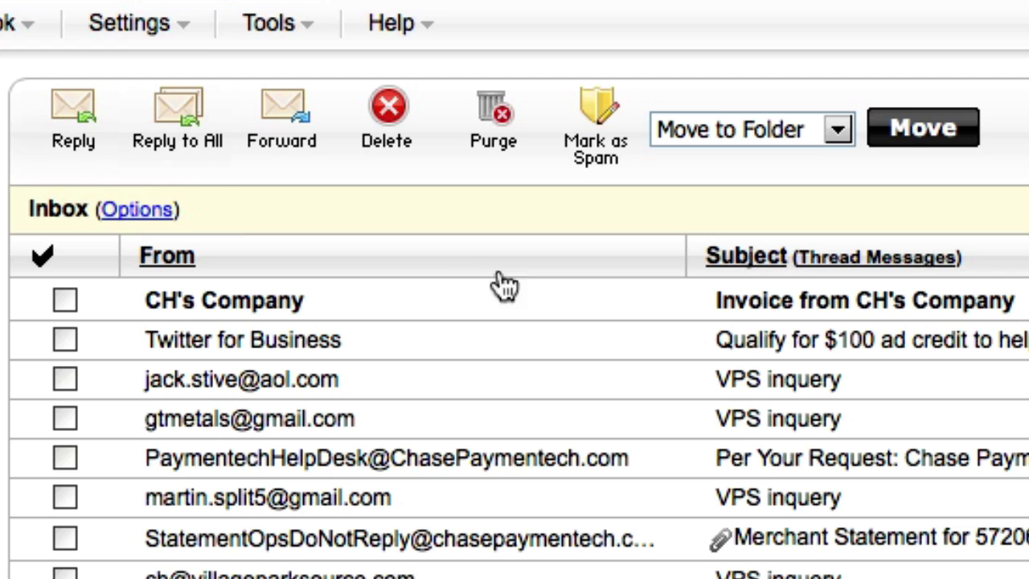
pyautogui.click(760, 312)
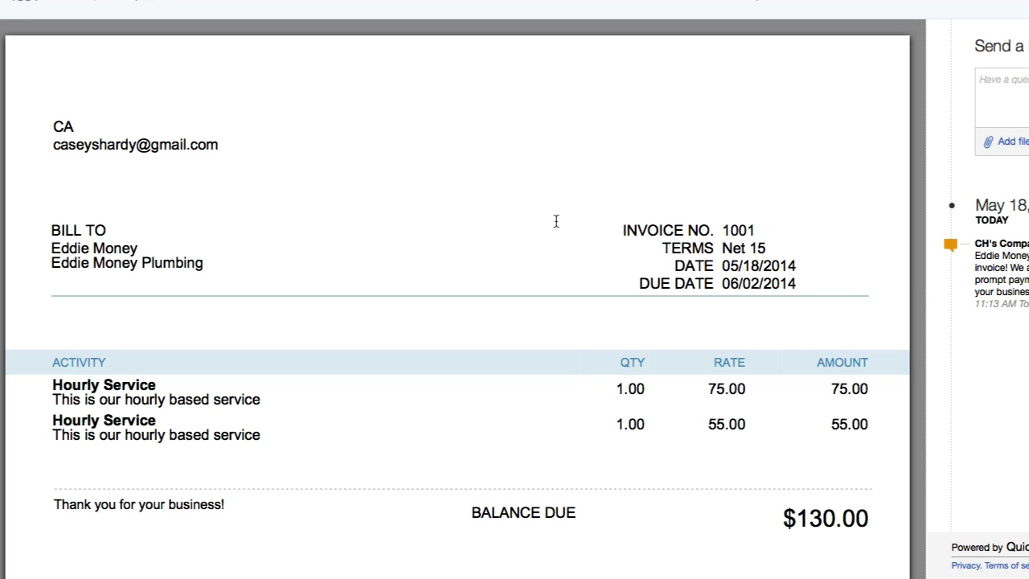
pyautogui.scroll(-3, 547, 221)
pyautogui.scroll(3, 546, 221)
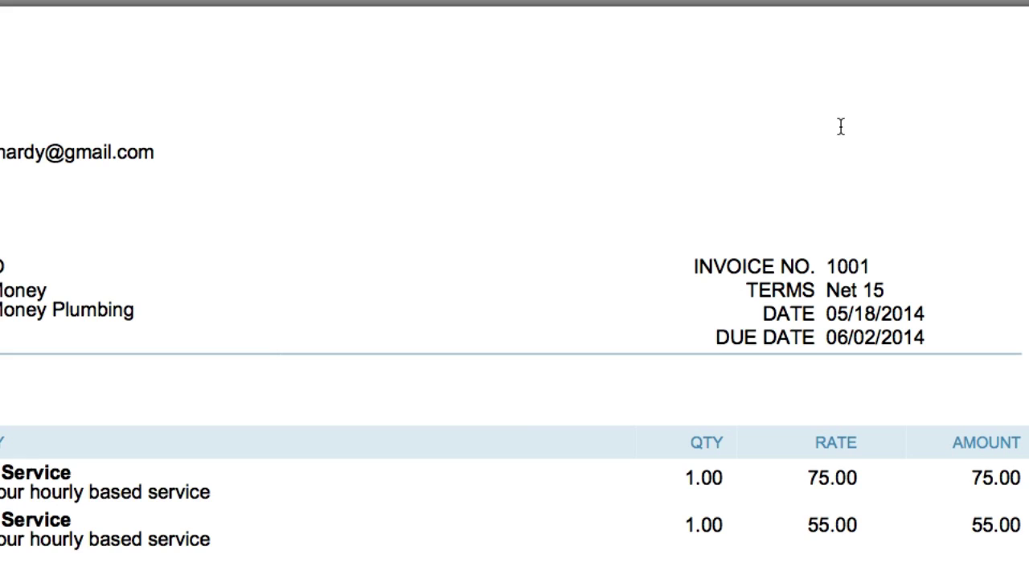
pyautogui.scroll(2, 796, 321)
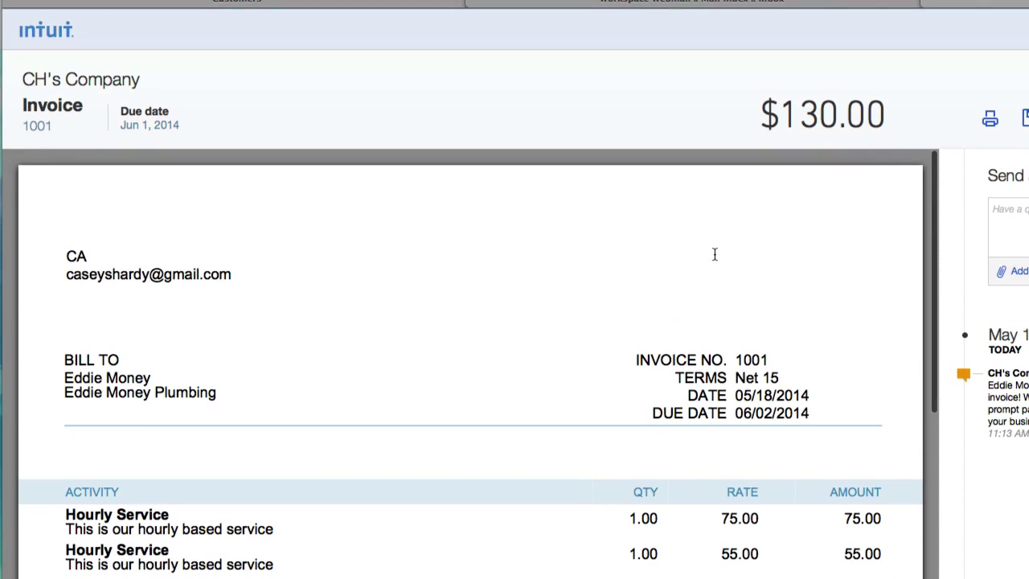